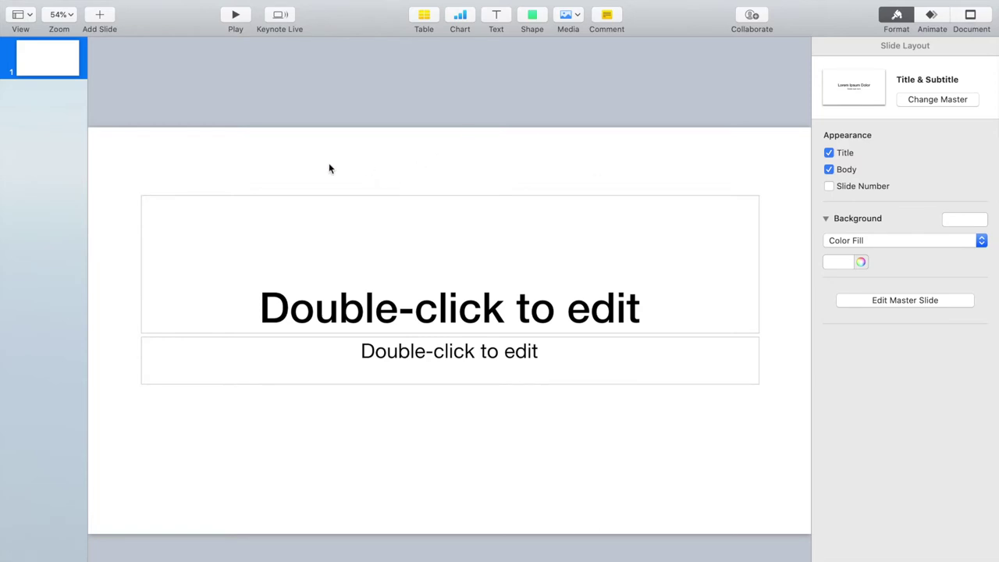
Remove the title and body placeholders and fill the slide background with light green.
drag(320, 163, 498, 434)
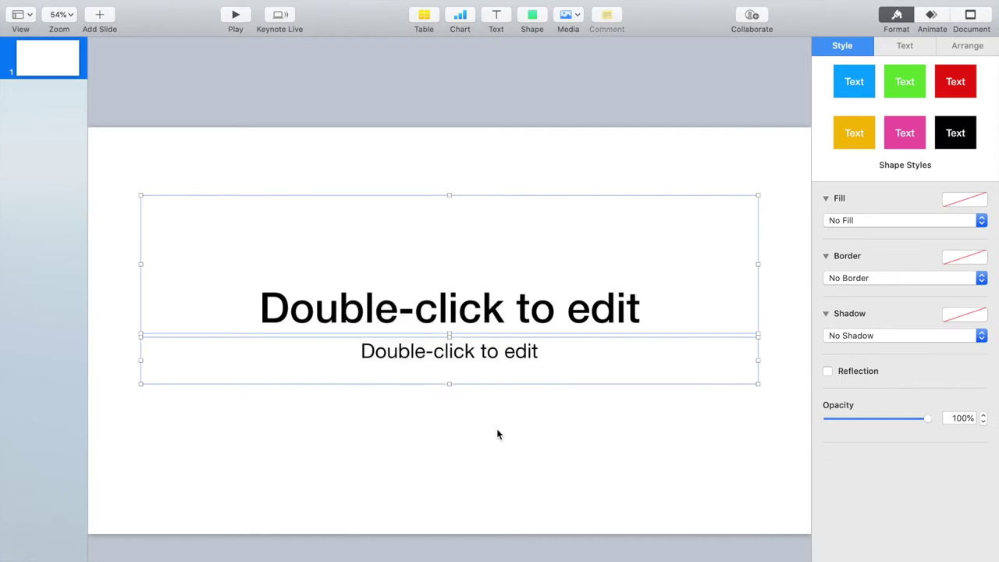
key(Delete)
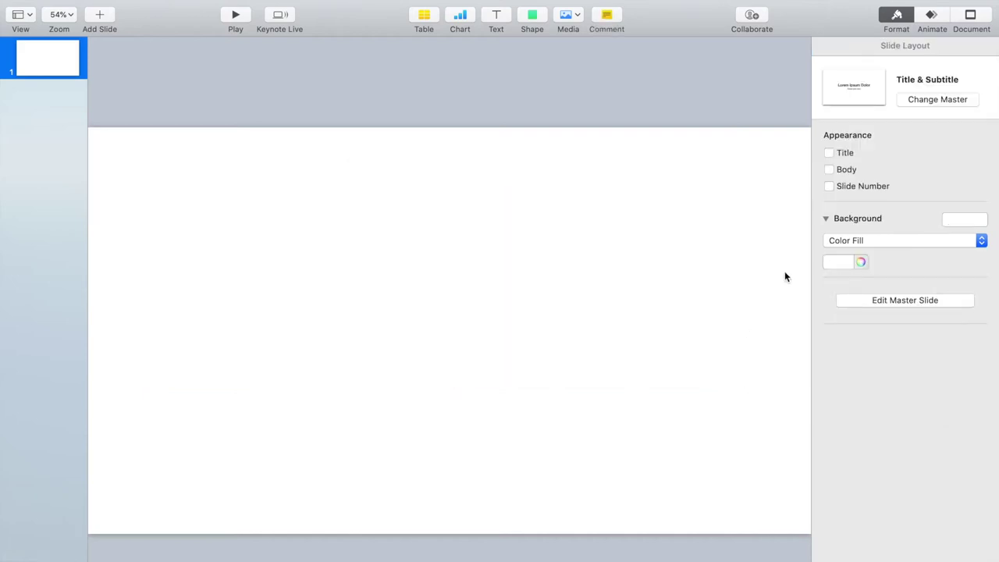
click(842, 264)
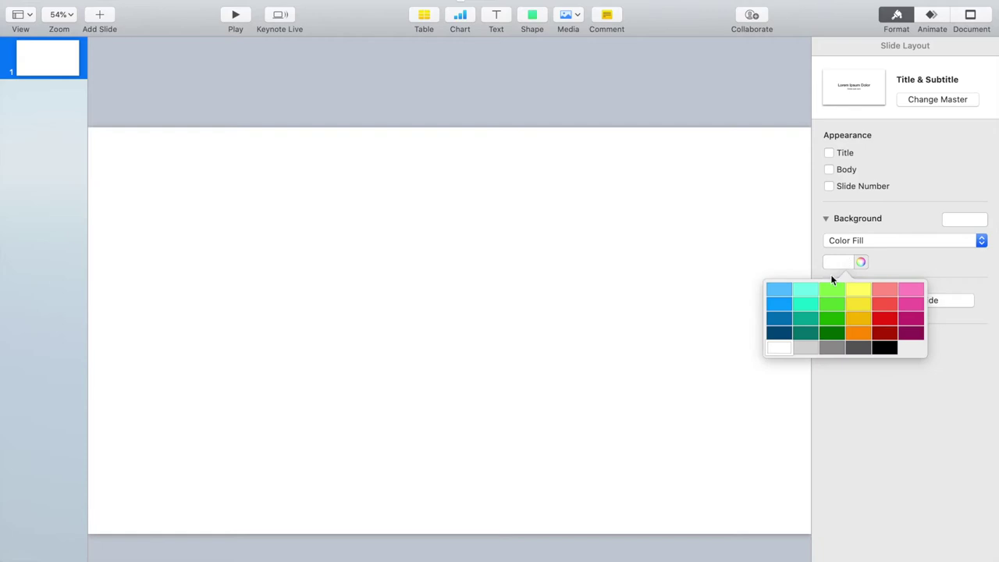
click(831, 289)
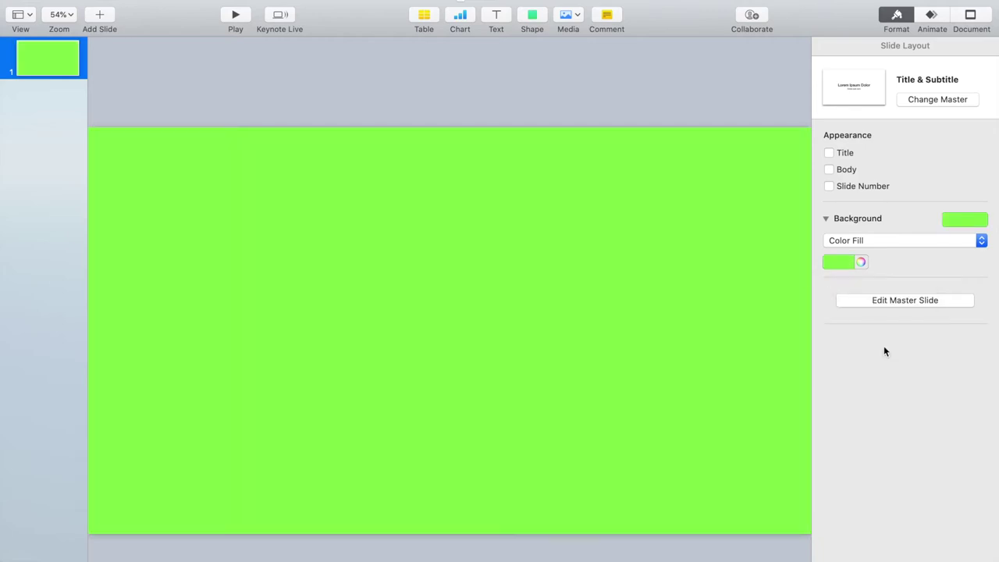
Add a text box across the middle of the slide, widened on both sides, reading "Middle of nowhere".
click(496, 16)
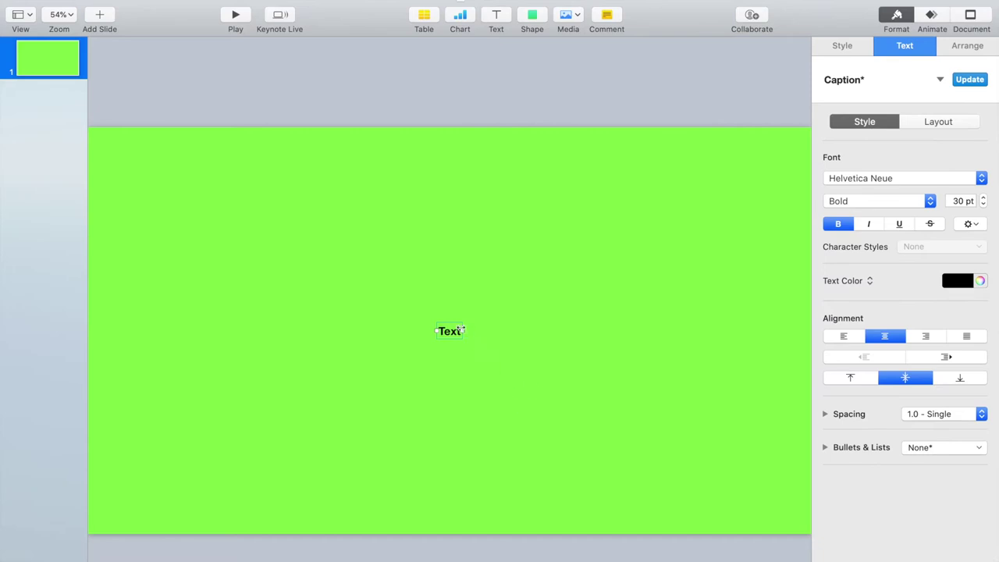
drag(462, 330, 729, 331)
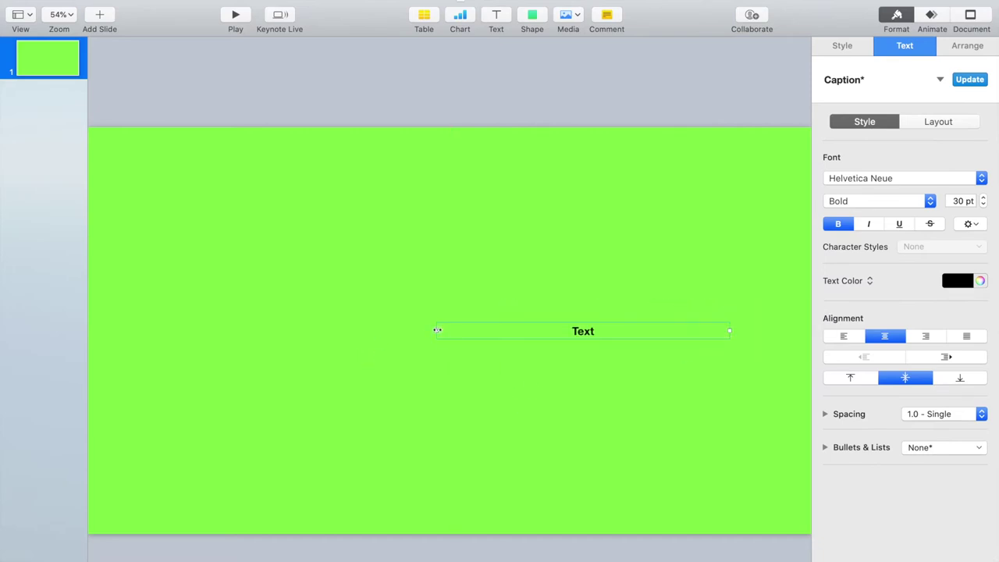
drag(437, 330, 216, 334)
mouse_move(468, 337)
mouse_down()
mouse_move(463, 306)
mouse_move(457, 339)
mouse_up()
double_click(457, 339)
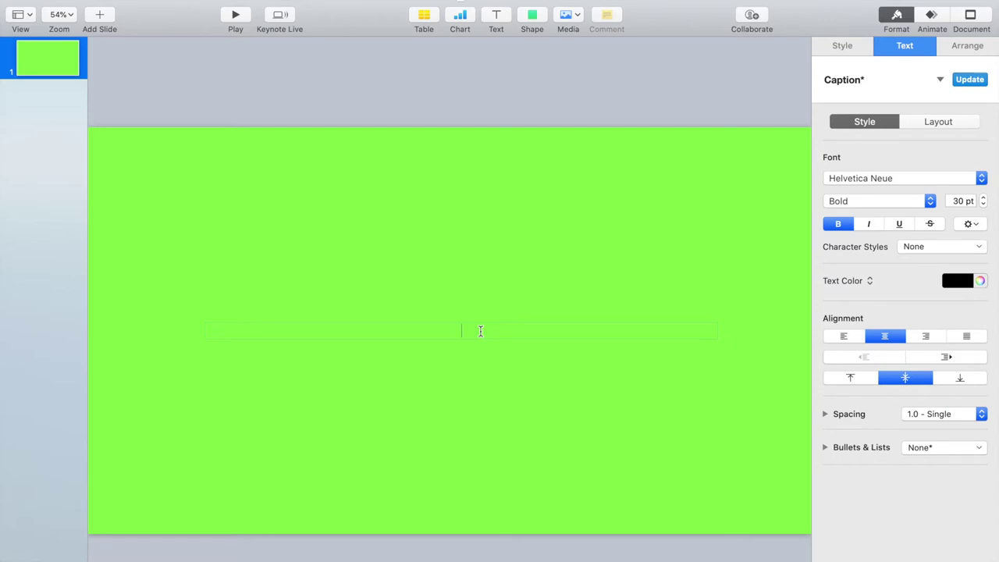
text(Middle of n)
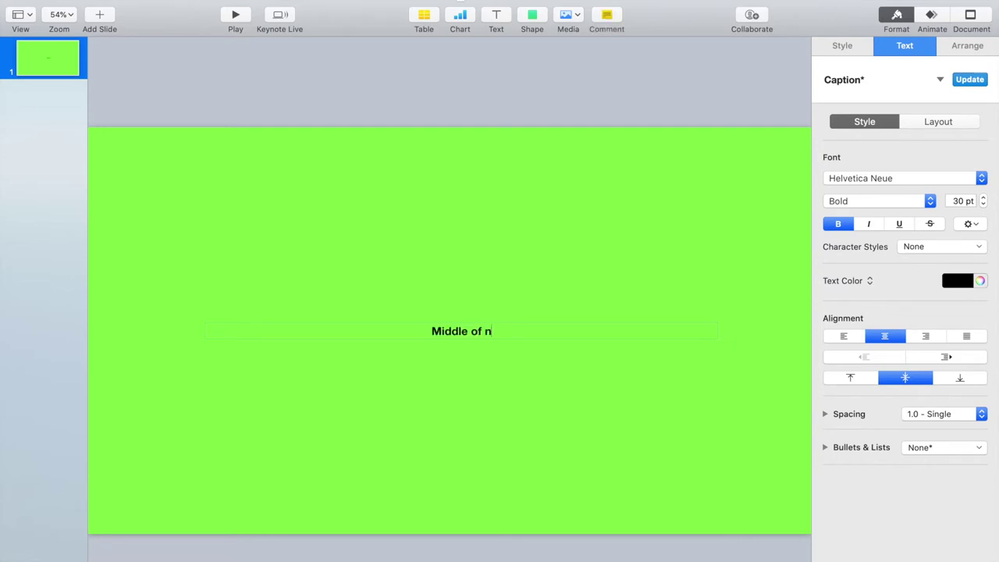
text(owhere)
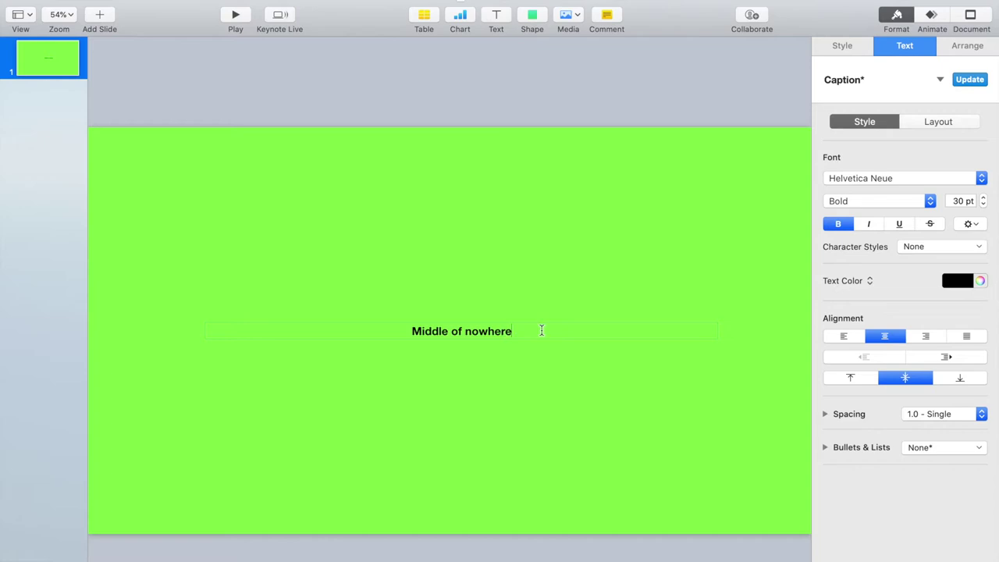
Set the font size of the "Middle of nowhere" text to 60 pt.
triple_click(619, 326)
click(983, 197)
click(983, 197)
click(983, 197)
click(983, 197)
click(983, 197)
click(984, 198)
click(984, 198)
click(984, 198)
click(983, 198)
click(983, 198)
click(984, 198)
click(984, 198)
click(983, 198)
click(984, 198)
click(983, 199)
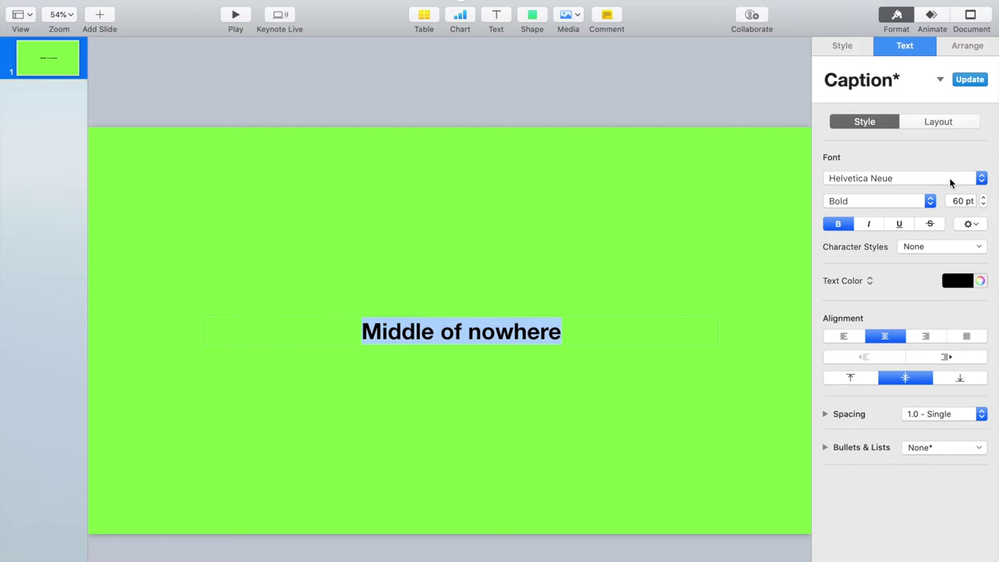
Change the "Middle of nowhere" text to the Courier font and colour it white.
click(980, 178)
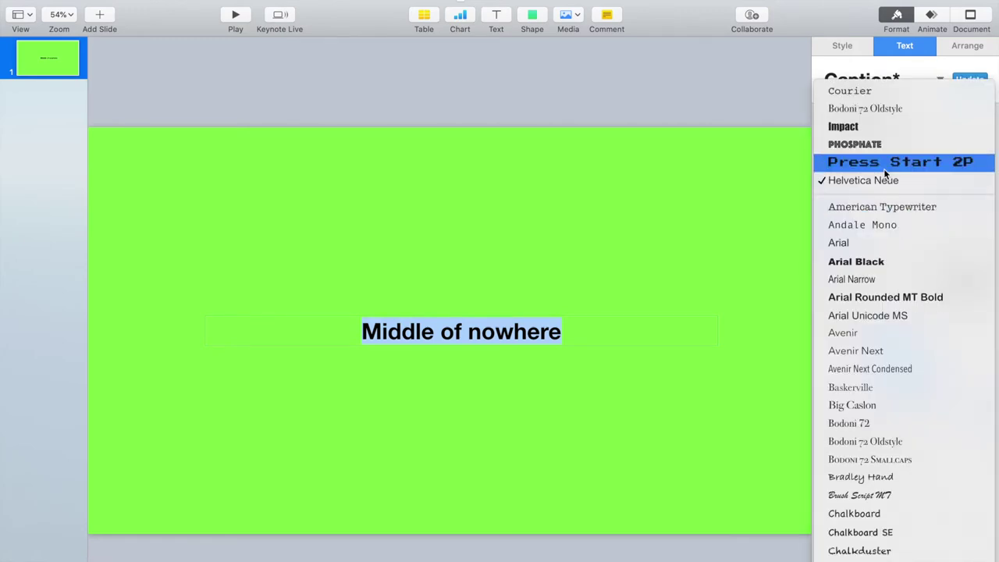
click(878, 90)
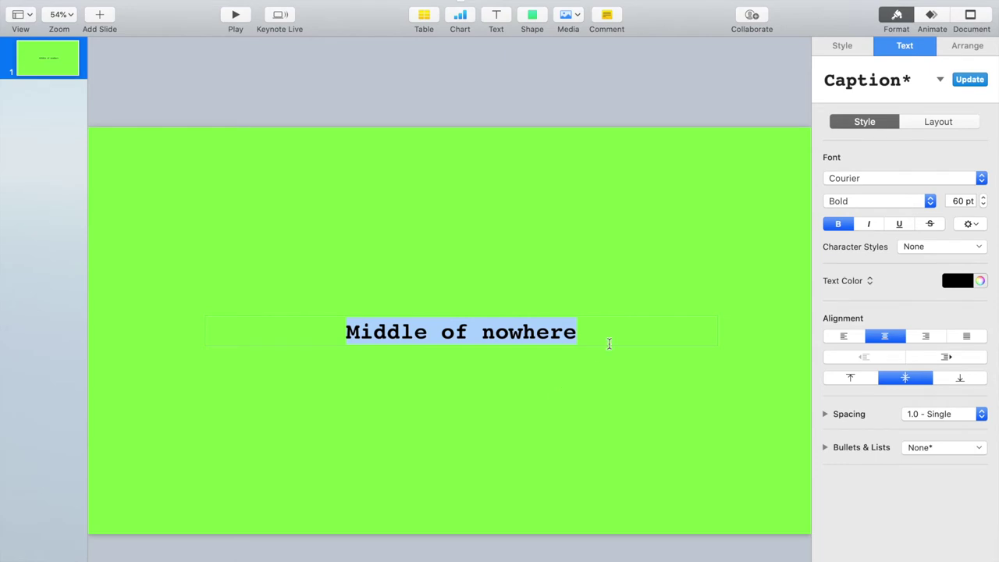
click(949, 283)
click(841, 365)
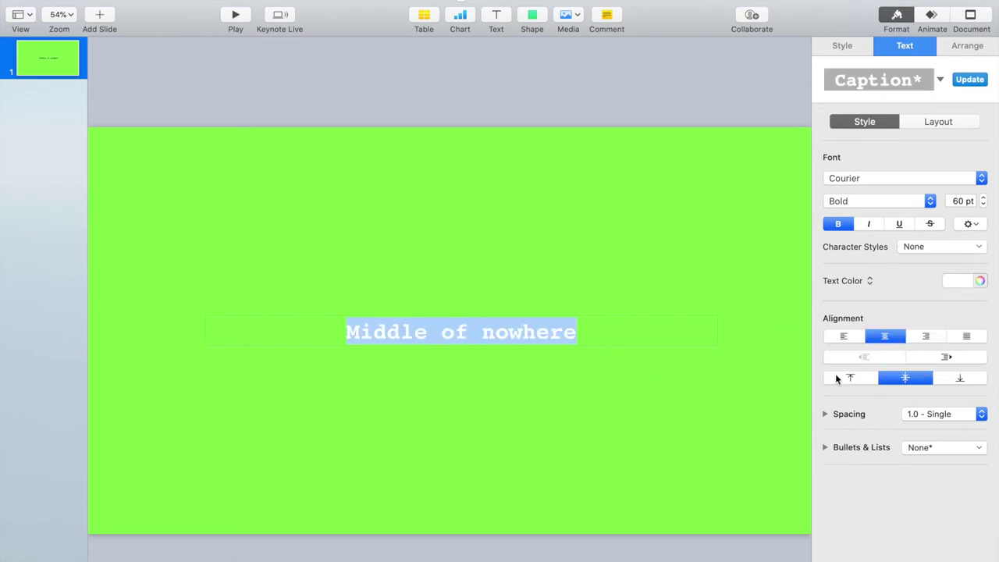
click(553, 411)
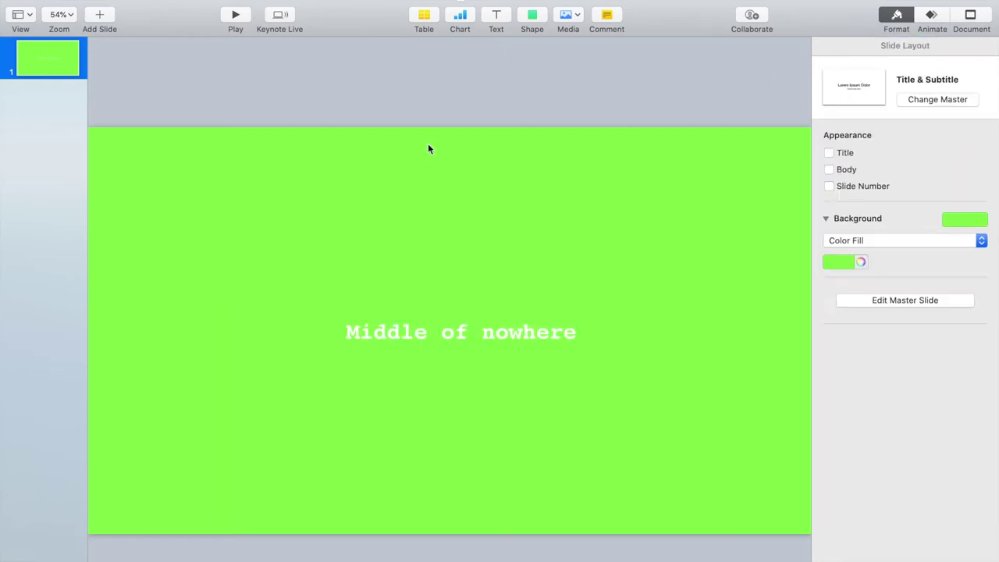
click(932, 20)
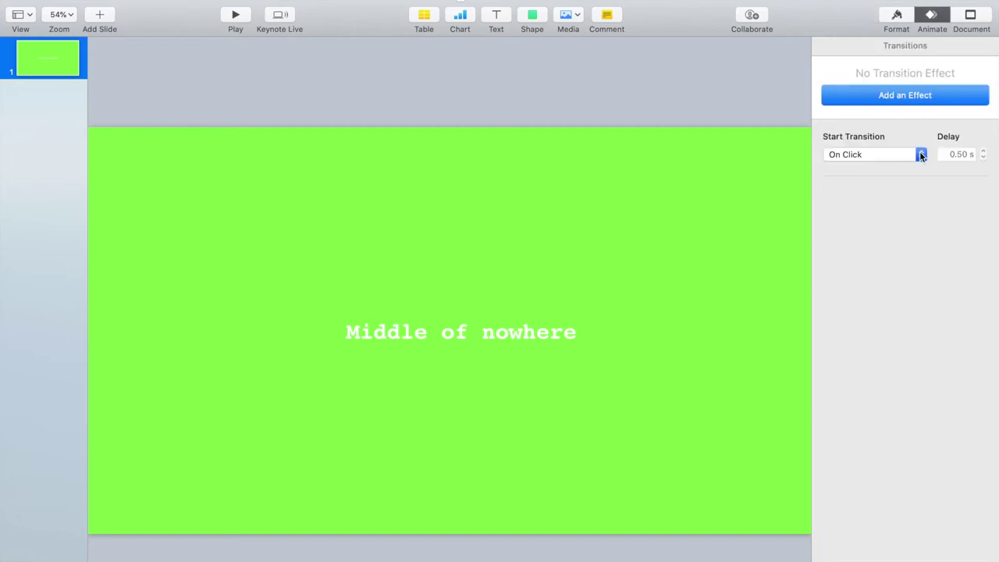
click(920, 154)
click(911, 165)
click(926, 100)
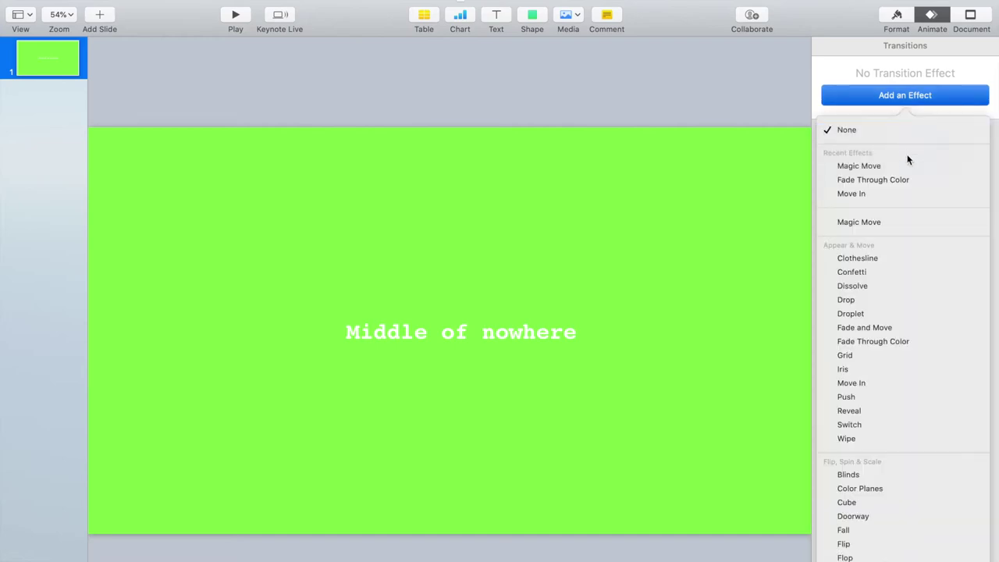
scroll(926, 274, down, 1)
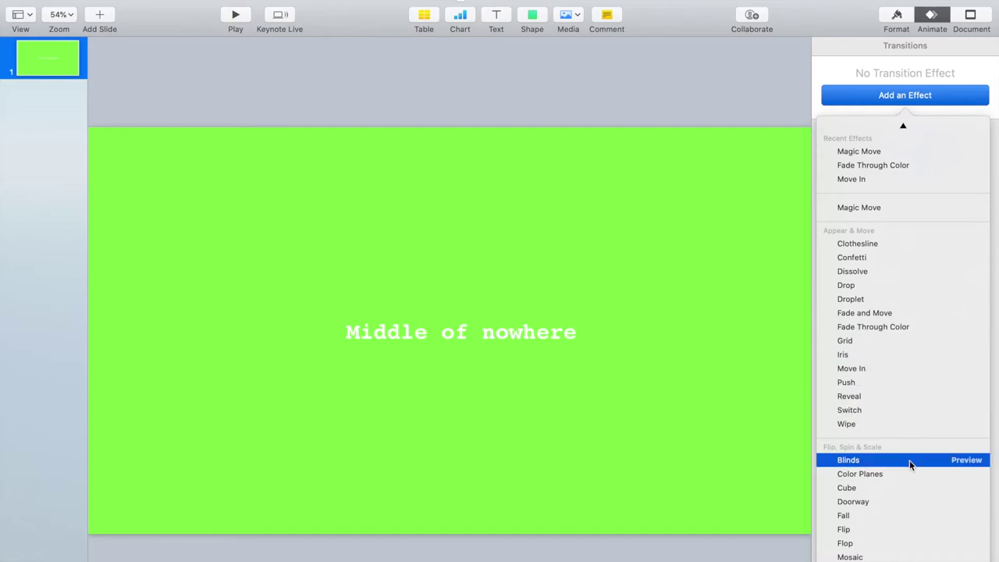
click(849, 71)
click(921, 156)
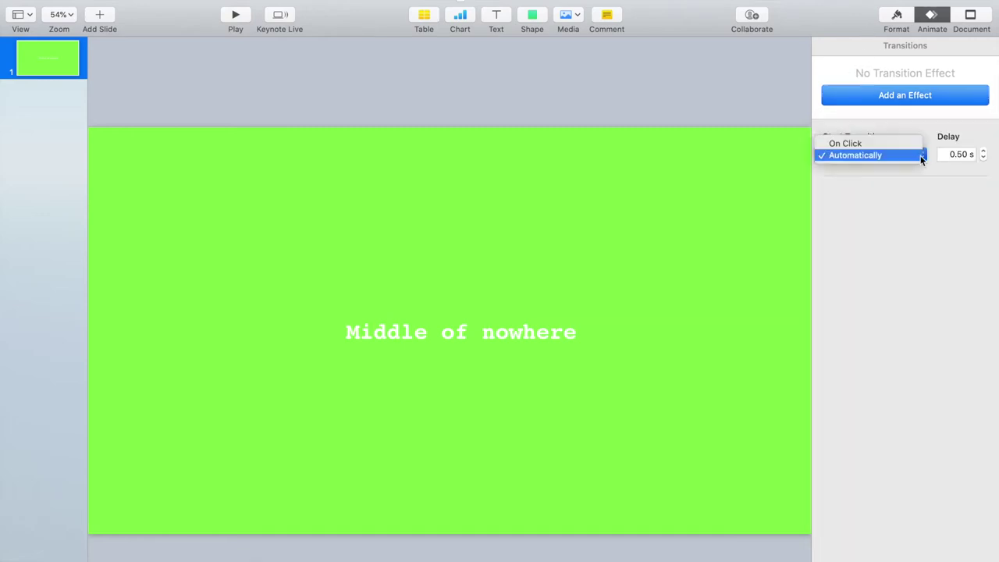
click(914, 141)
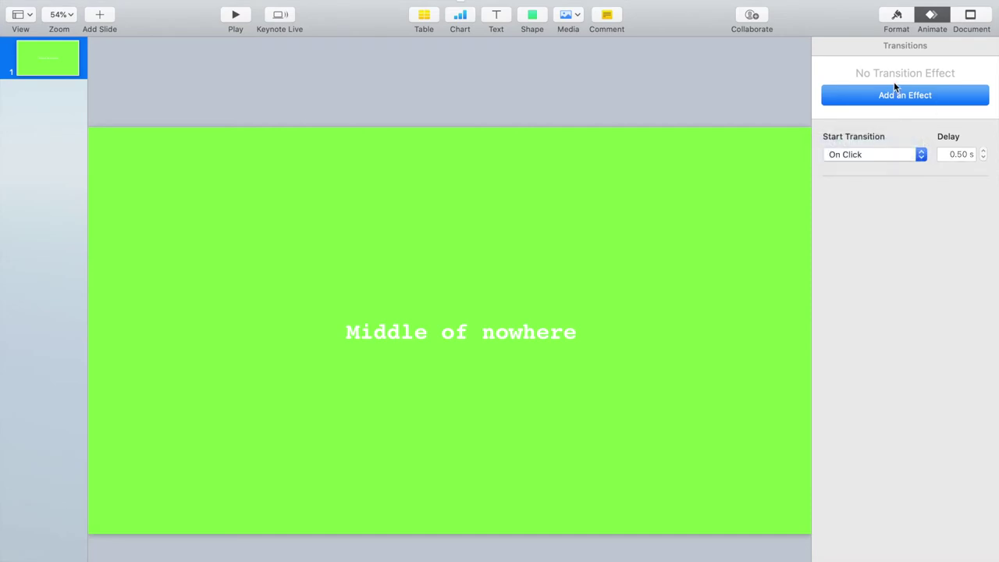
Give the "Middle of nowhere" text a Typewriter build-in effect lasting 2.00 s and preview the animation.
click(549, 337)
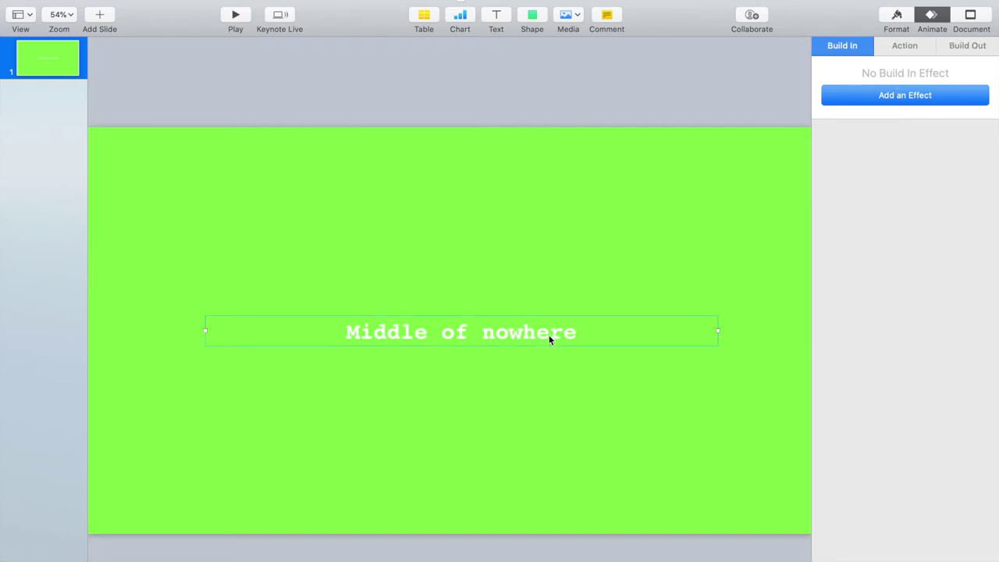
click(874, 95)
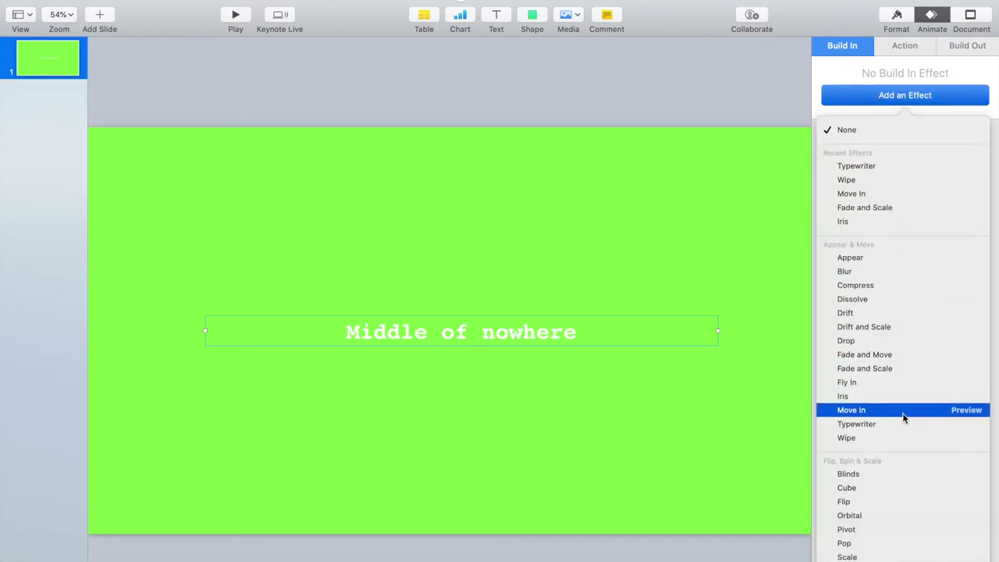
click(968, 426)
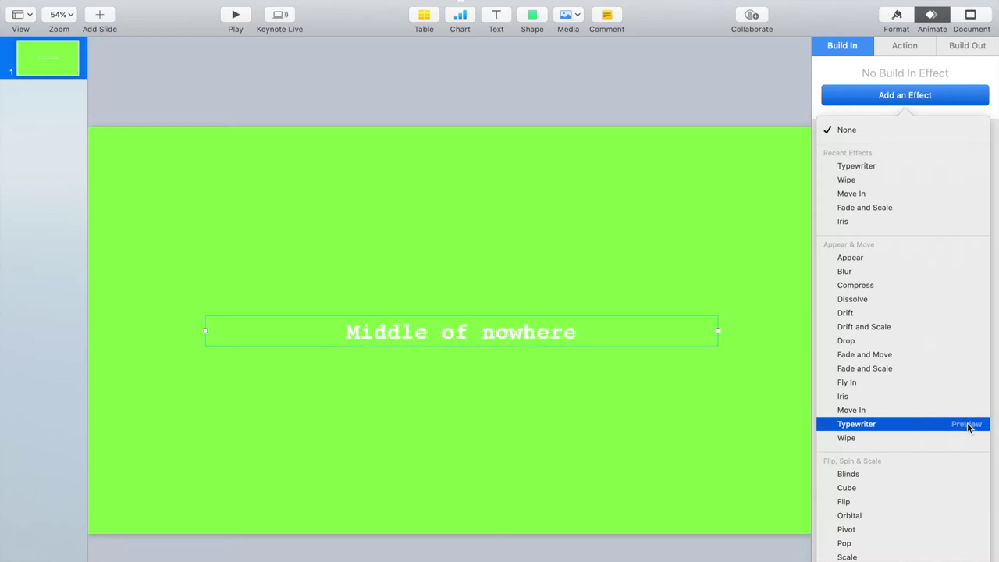
click(857, 423)
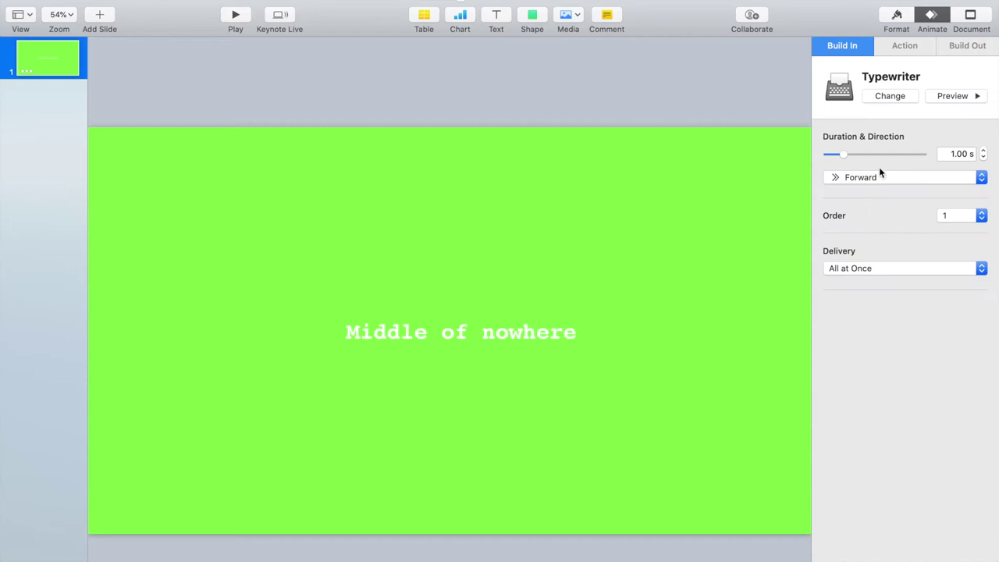
drag(845, 160, 855, 160)
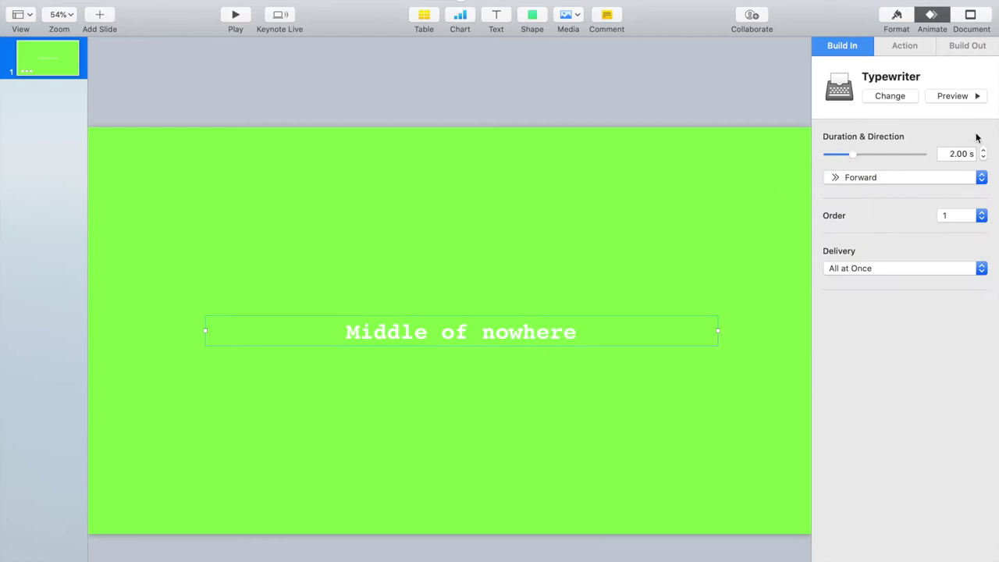
click(966, 98)
Try the Backward direction for the Typewriter effect with a preview, and restore and preview Forward.
click(924, 178)
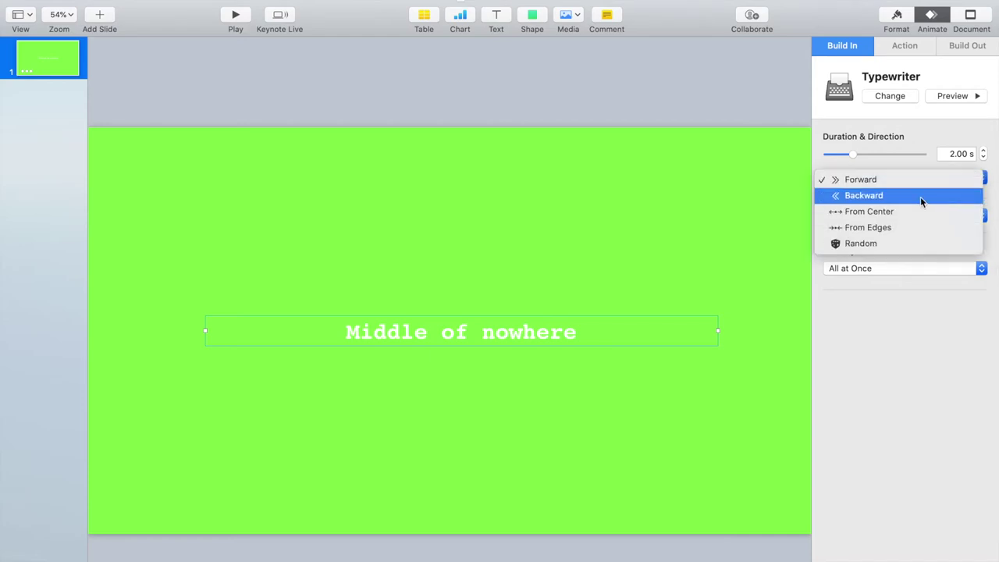
click(920, 197)
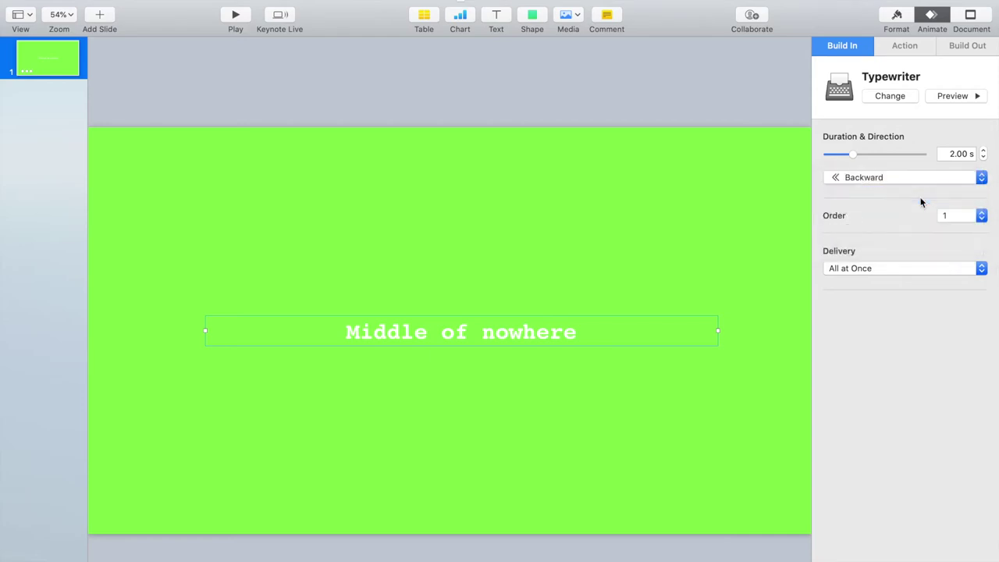
click(974, 96)
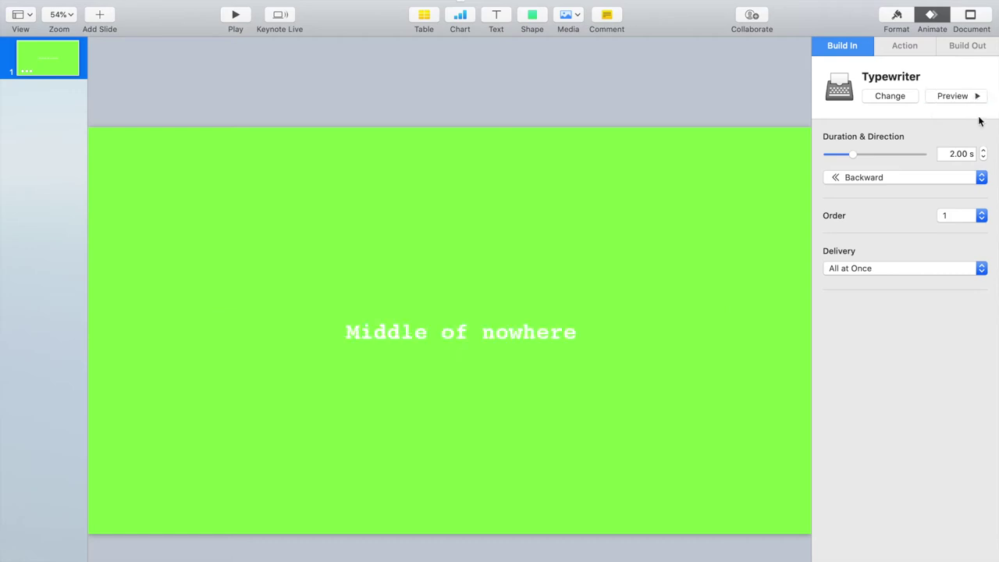
click(976, 177)
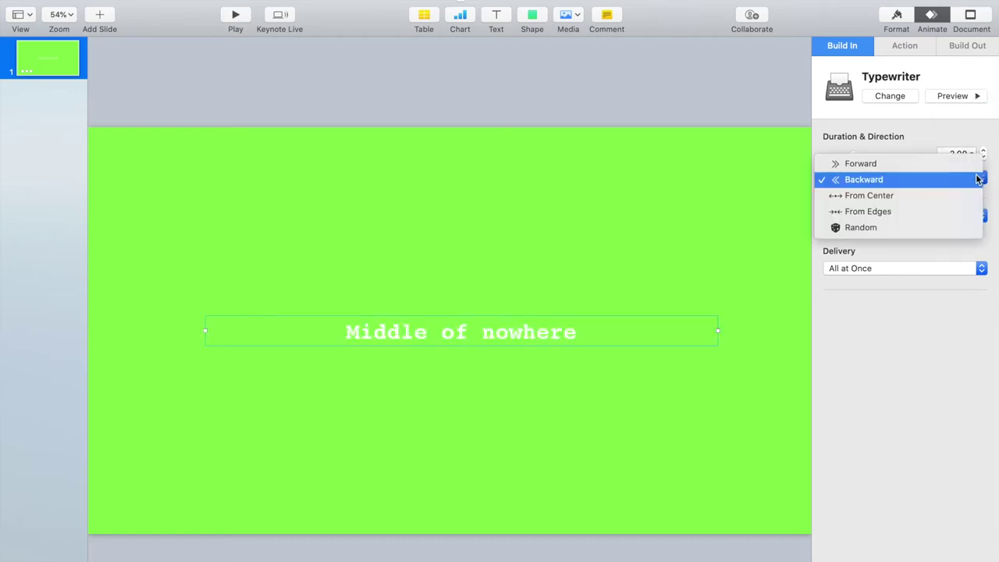
click(934, 167)
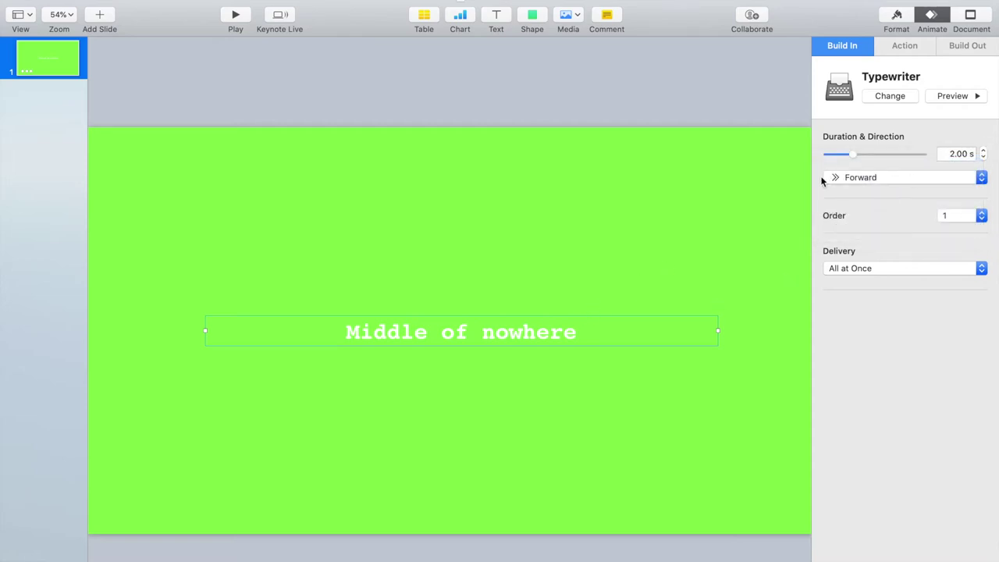
click(973, 98)
Set up a movie export of the presentation at 1080p resolution and proceed to the save location.
mouse_move(62, 5)
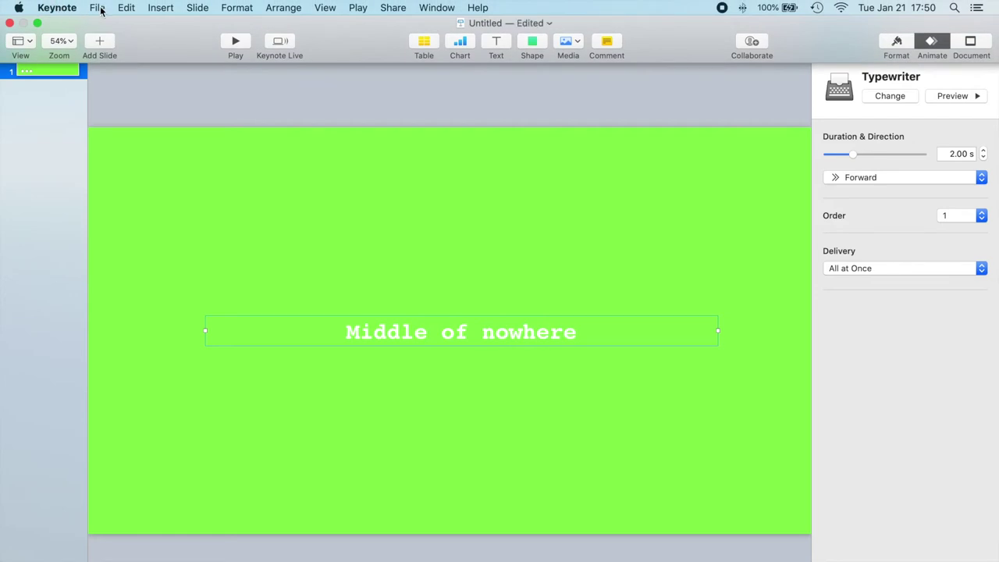
click(99, 9)
mouse_move(184, 152)
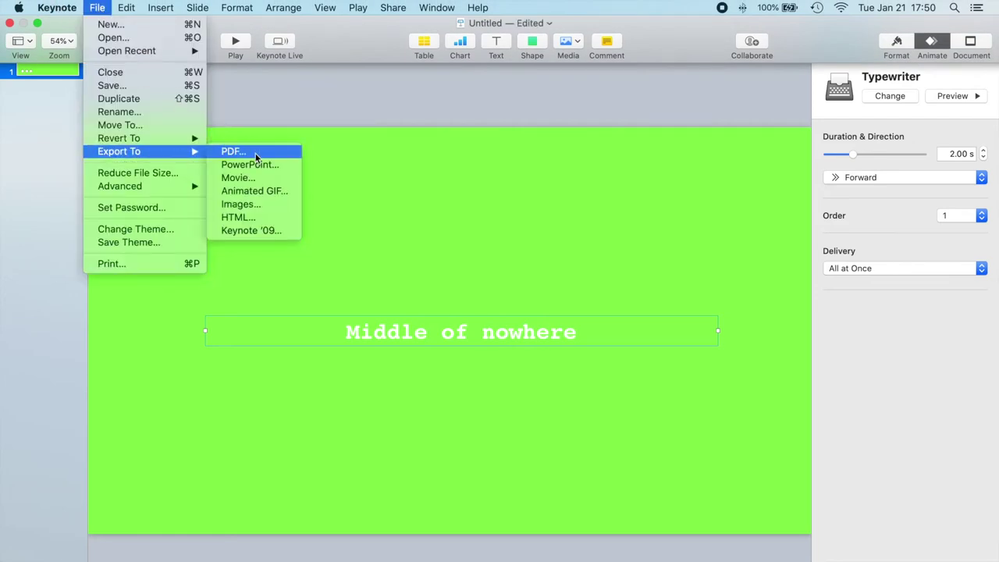
key(Escape)
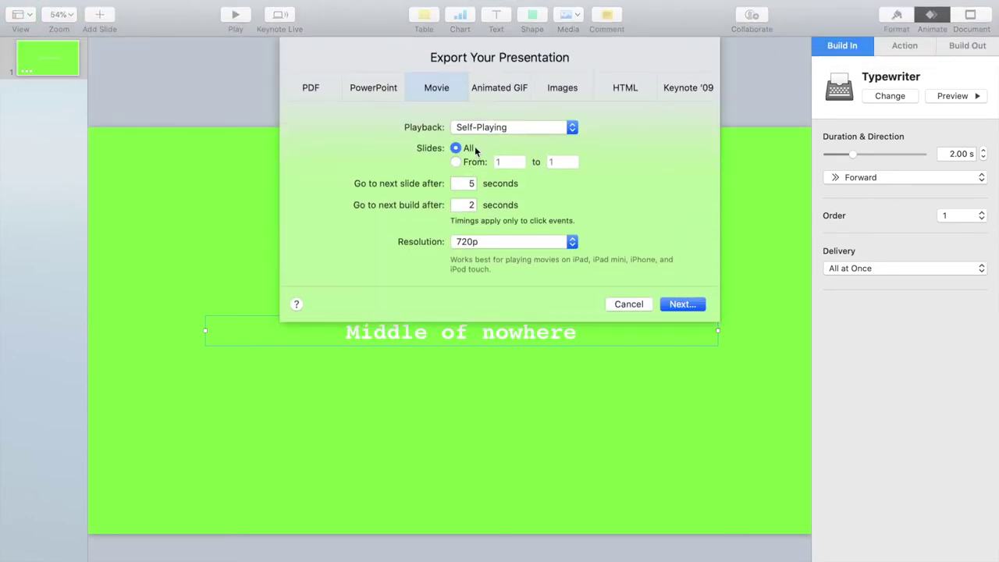
click(572, 242)
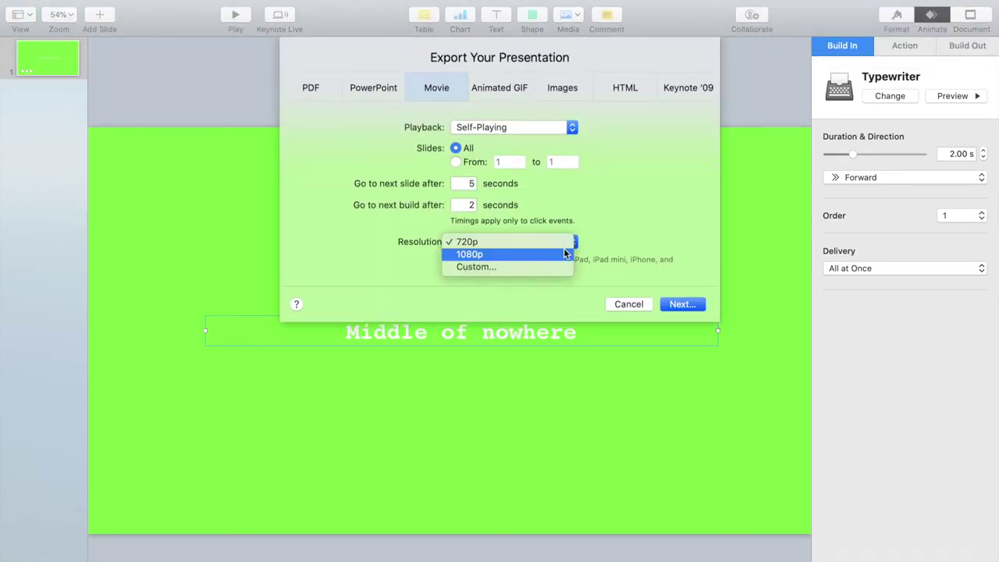
click(563, 253)
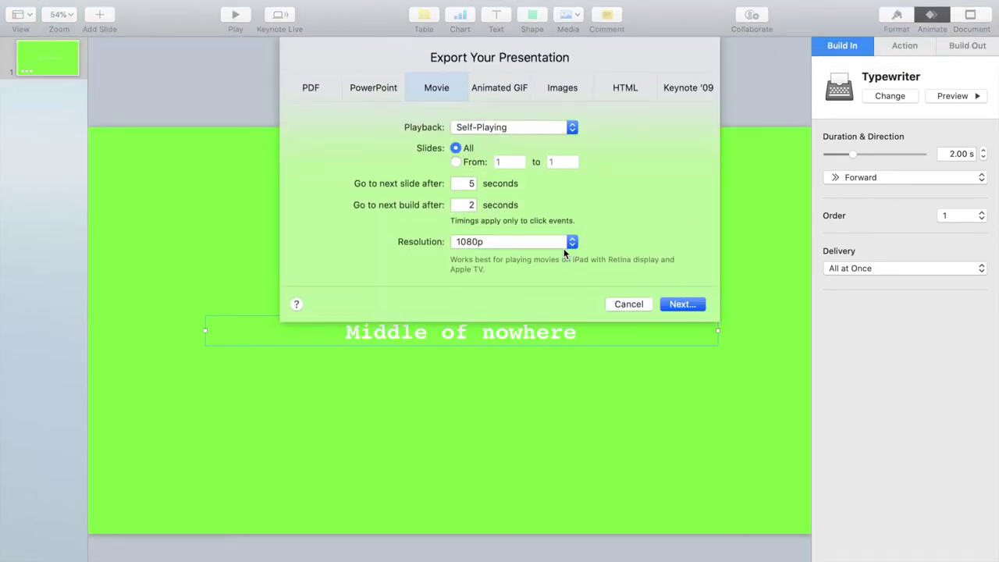
click(680, 305)
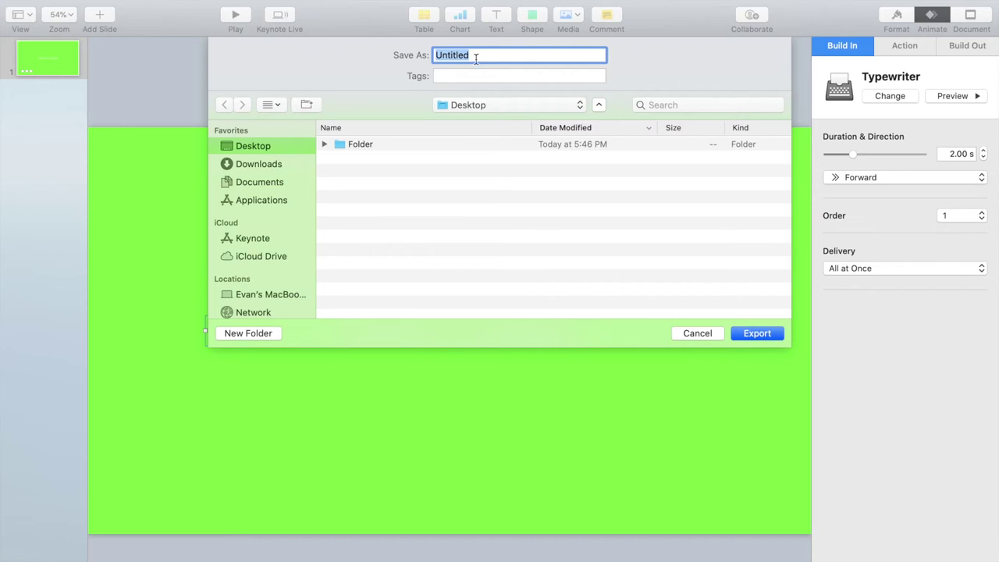
Export the movie to the Desktop under the file name typewriter.
text(typewr)
click(754, 334)
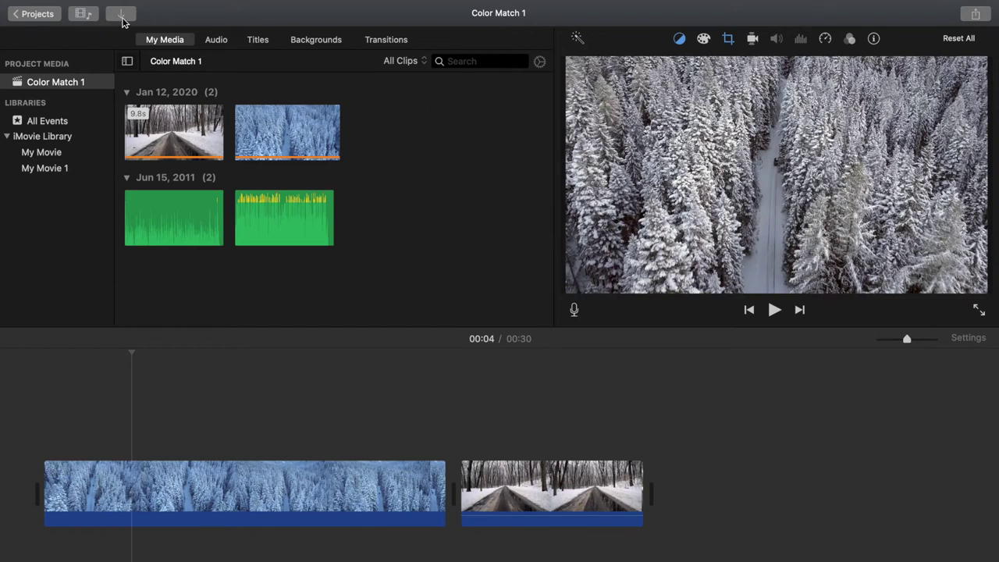
Switch to iMovie, import the typewriter movie from the Desktop and place it above the snowy forest clip in the timeline.
click(121, 16)
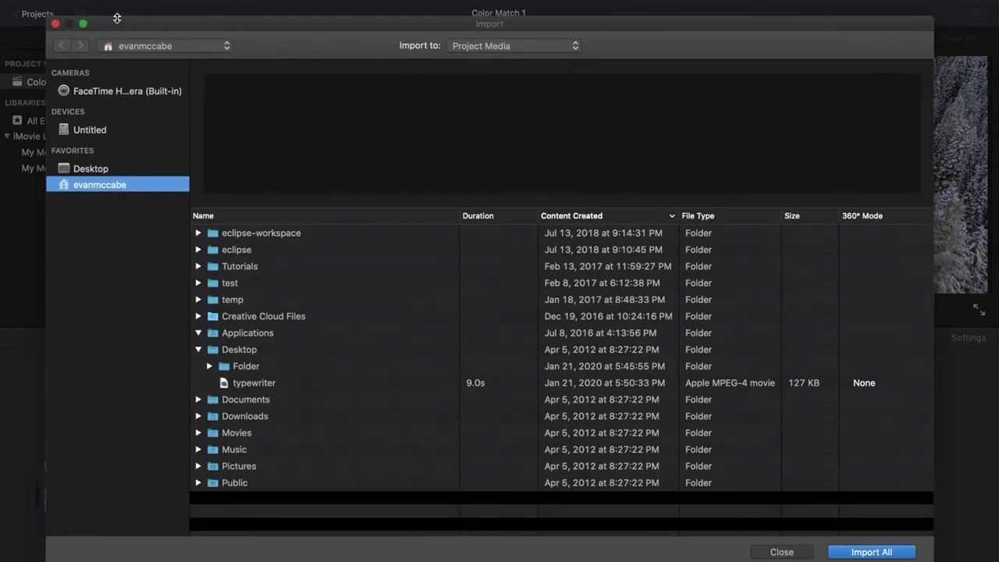
click(265, 386)
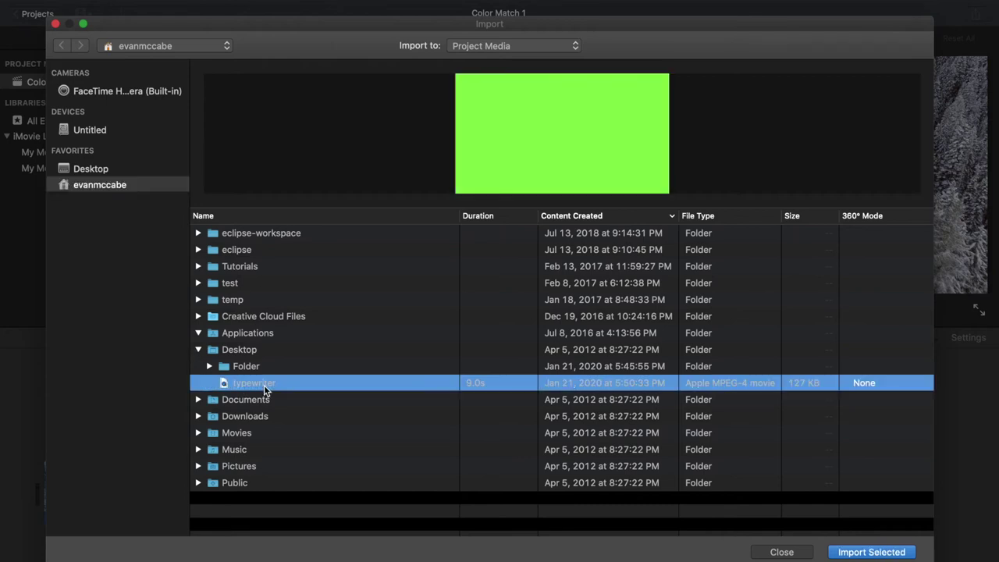
click(865, 549)
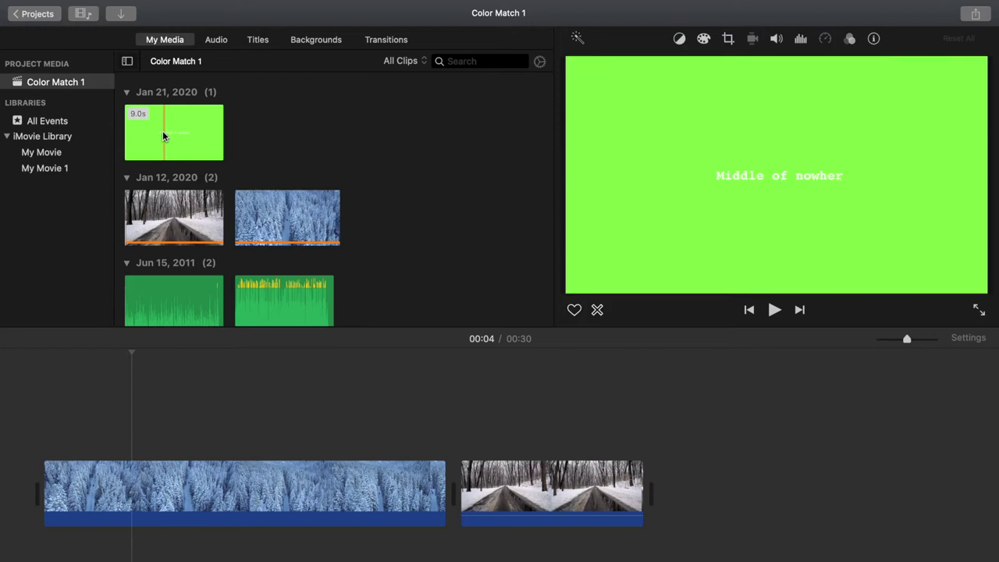
drag(156, 134, 101, 418)
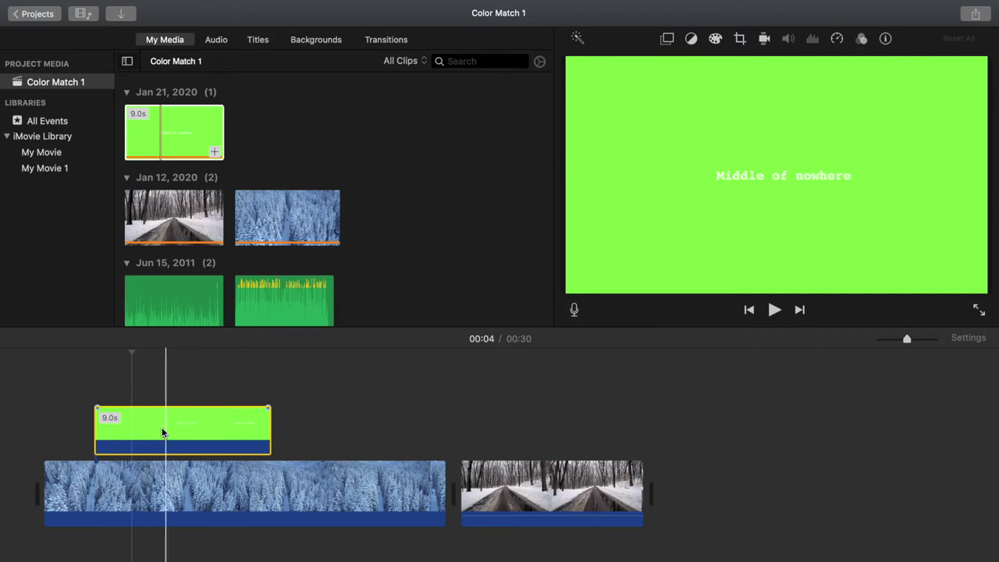
Set the typewriter clip's video overlay to Green/Blue Screen.
click(193, 438)
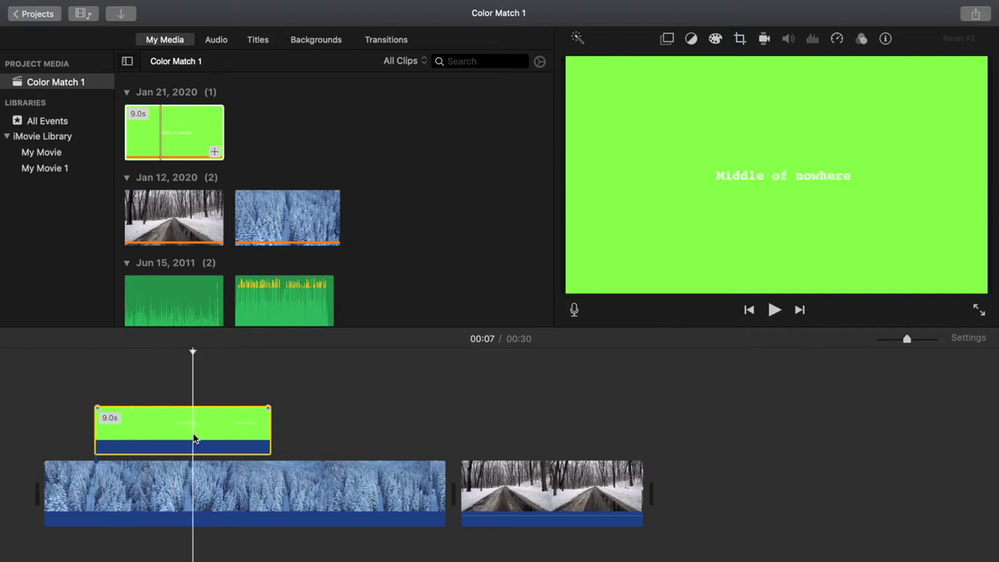
click(667, 39)
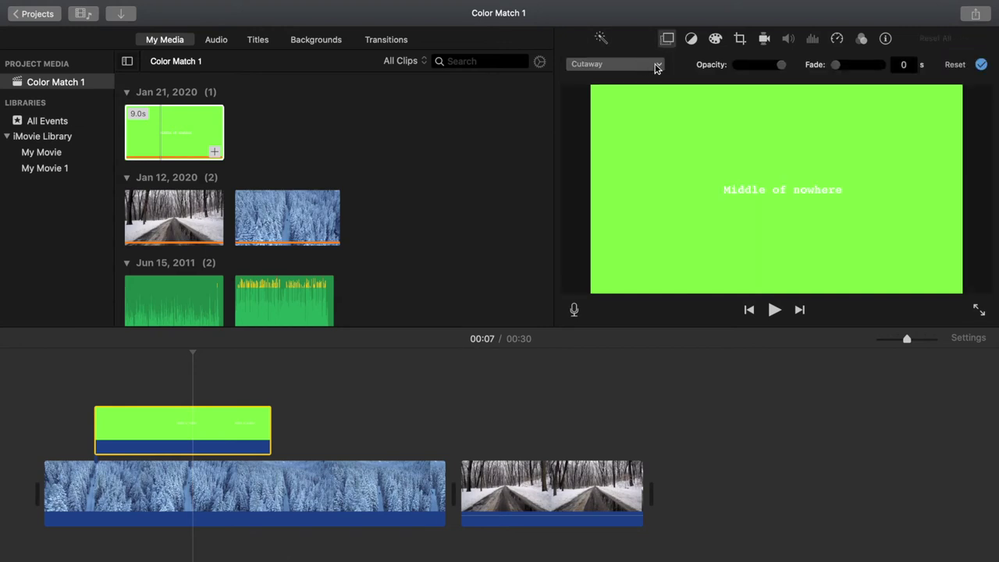
click(656, 66)
click(647, 91)
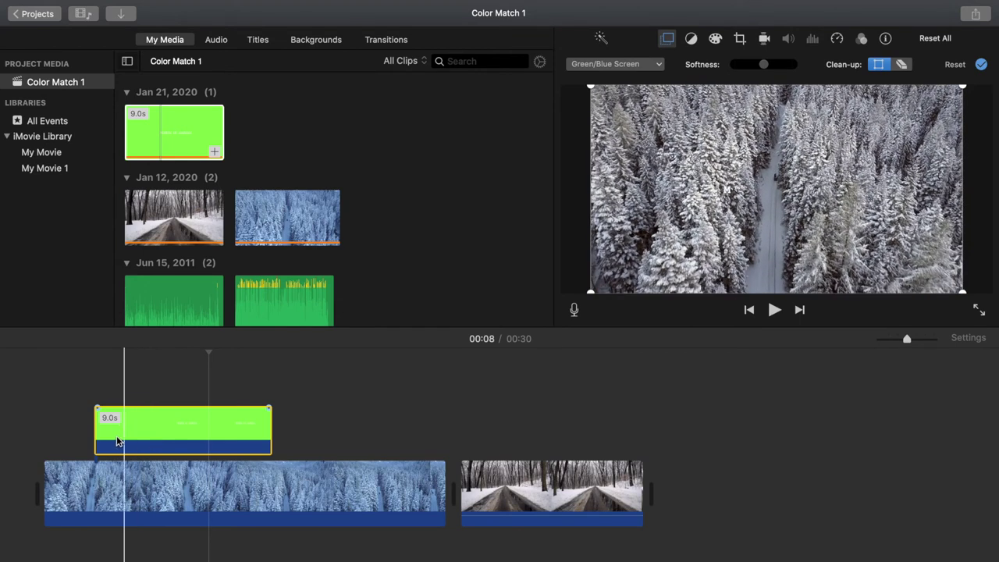
Trim the start of the typewriter clip so it lasts about 7.3 s, and play back the overlaid text.
drag(99, 438, 129, 437)
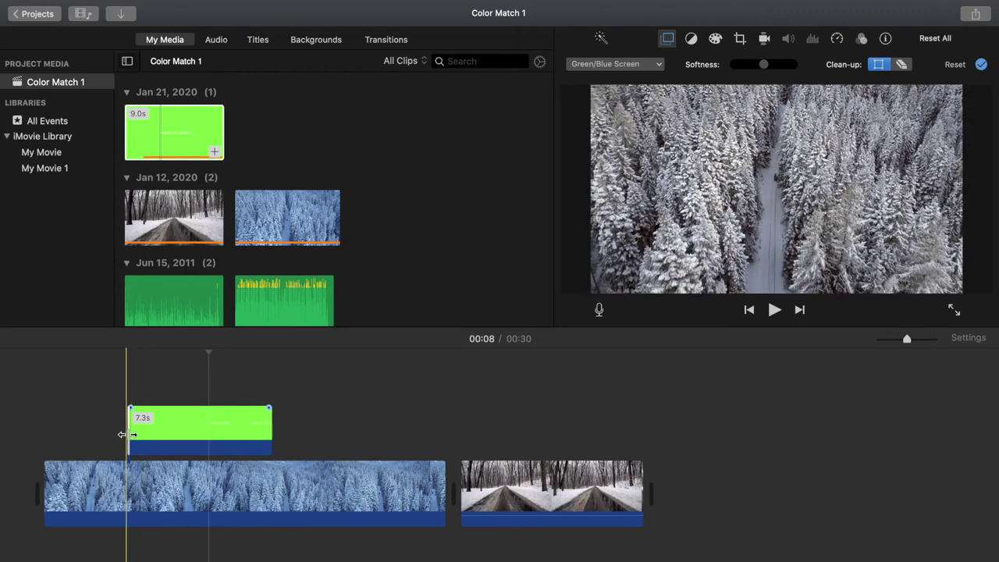
click(121, 438)
key(space)
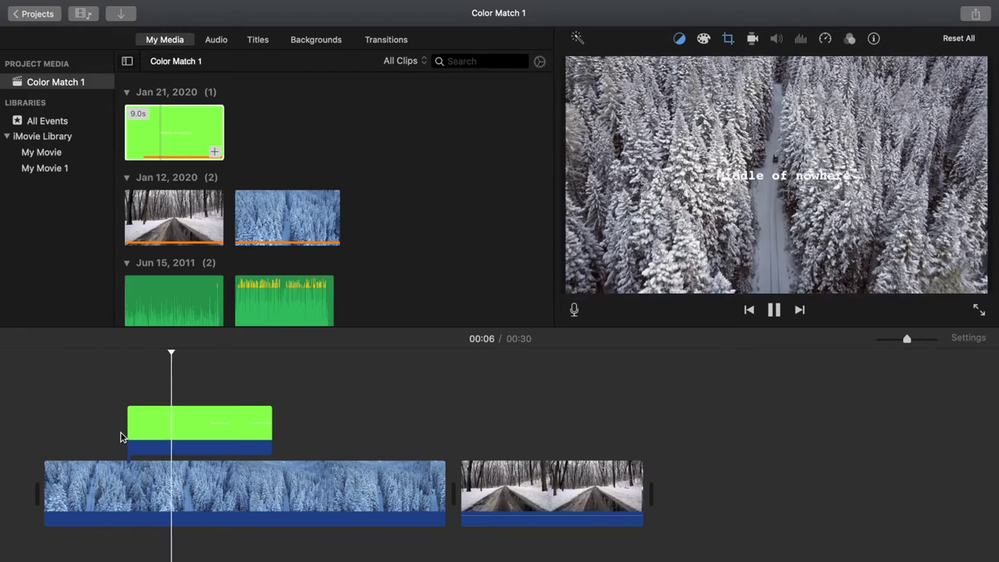
key(space)
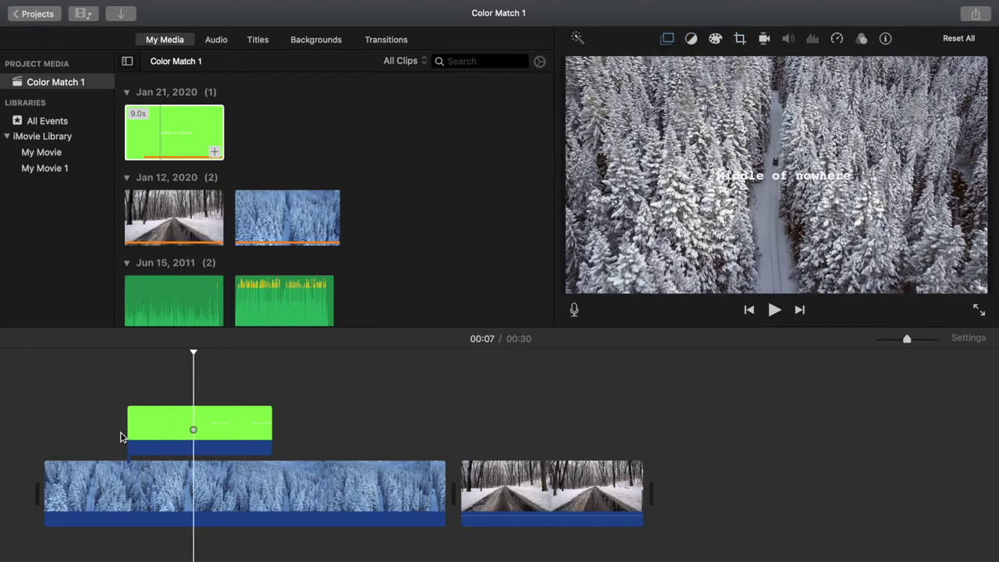
key(space)
key(space)
Trim the end of the typewriter clip, previewing between cuts, until it lasts about 2.9 s.
drag(273, 432, 220, 434)
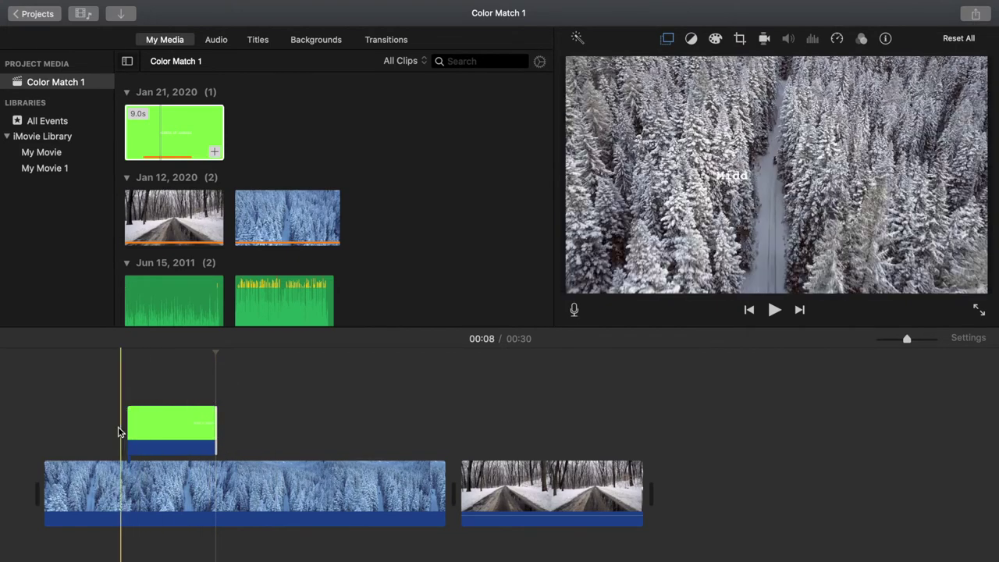
click(86, 427)
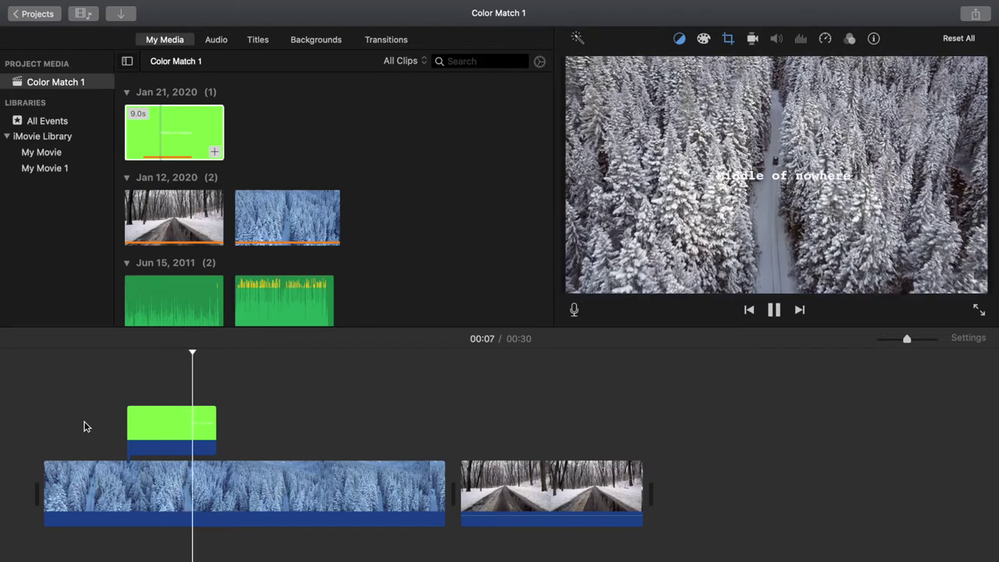
key(space)
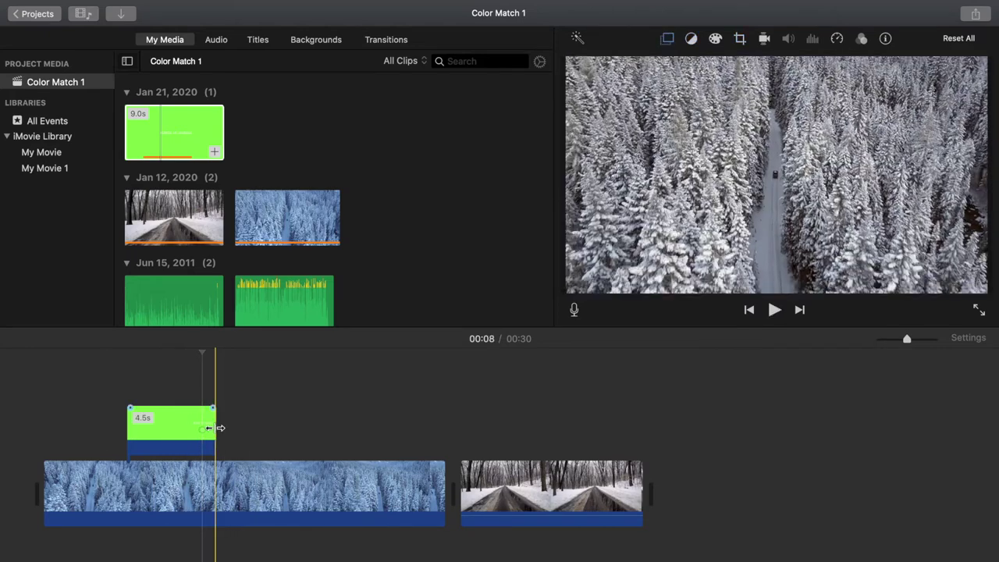
drag(215, 428, 185, 430)
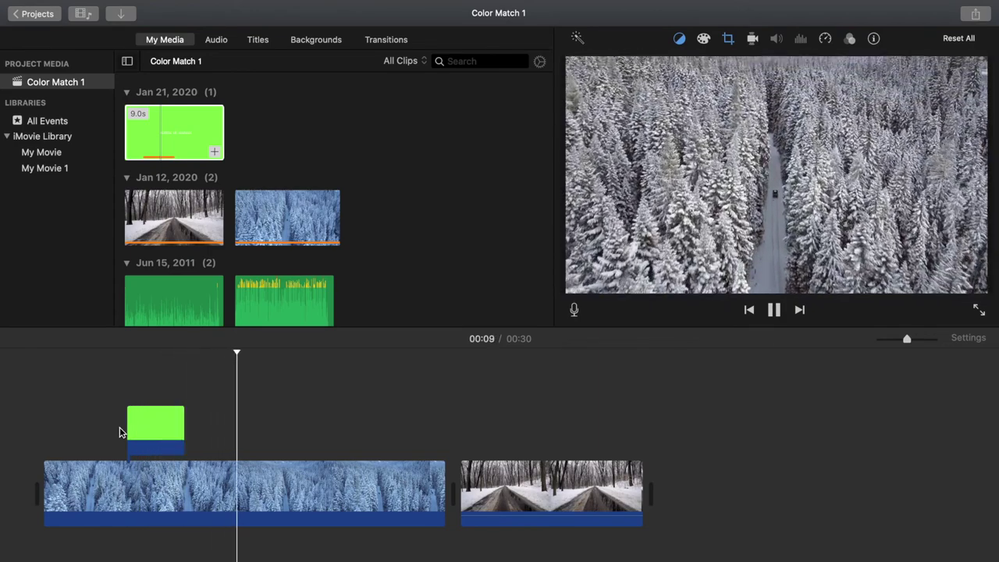
Move the typewriter clip later over the forest clip to start at about 00:08, and preview it.
click(146, 428)
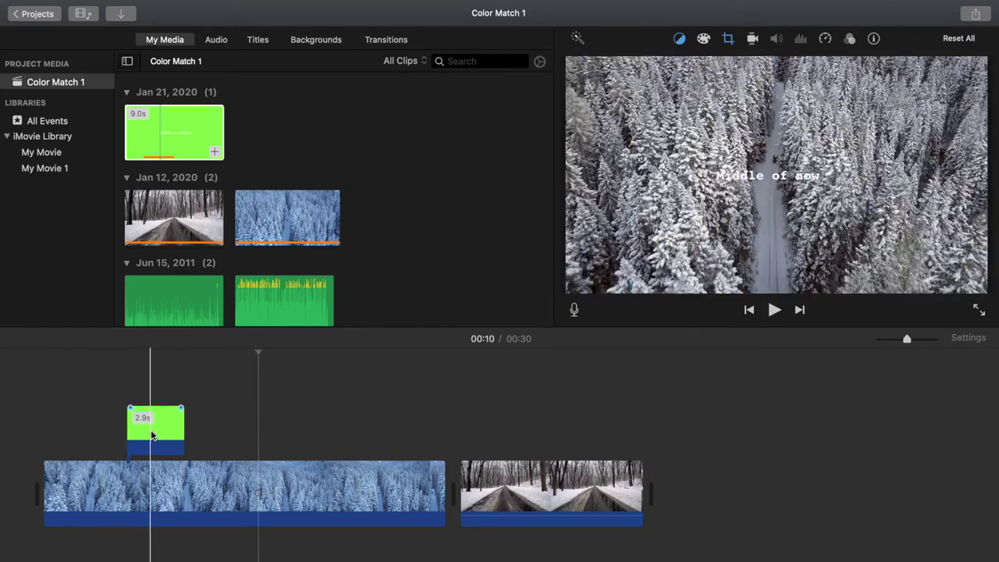
drag(152, 435, 220, 438)
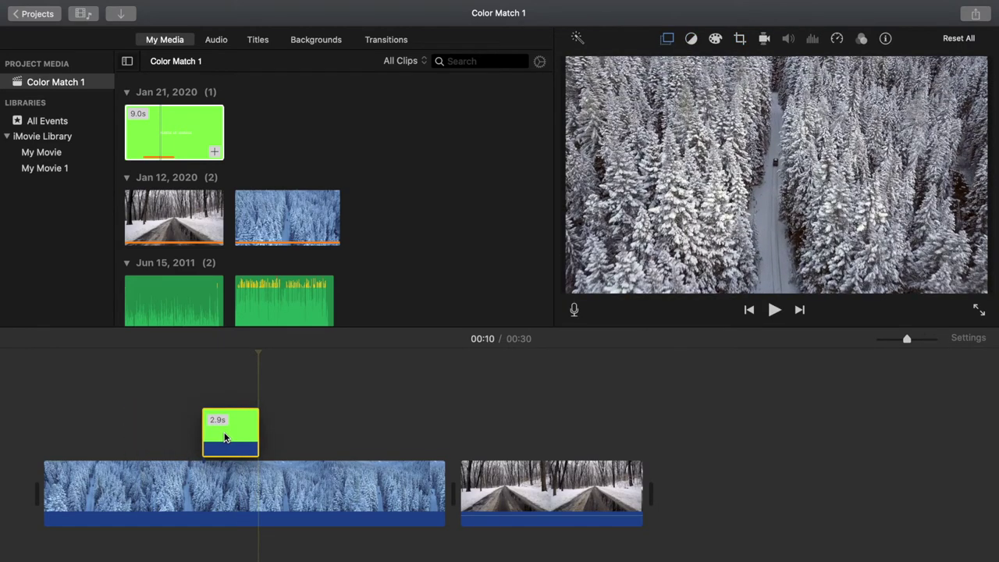
click(179, 426)
key(space)
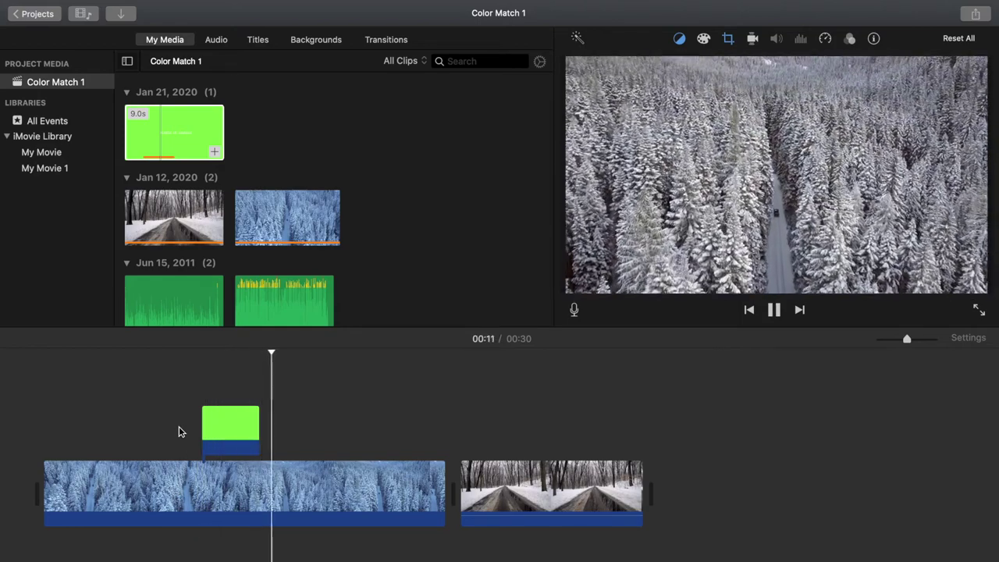
key(space)
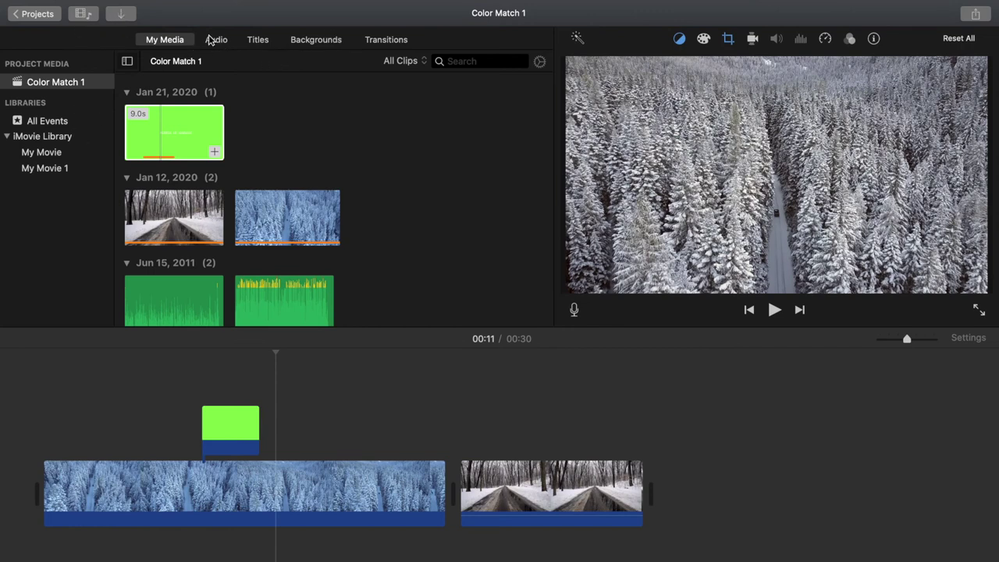
Add the selected 1.8 s part of the Computer Keyboard sound effect beneath the forest clip, under the typewriter clip.
click(217, 40)
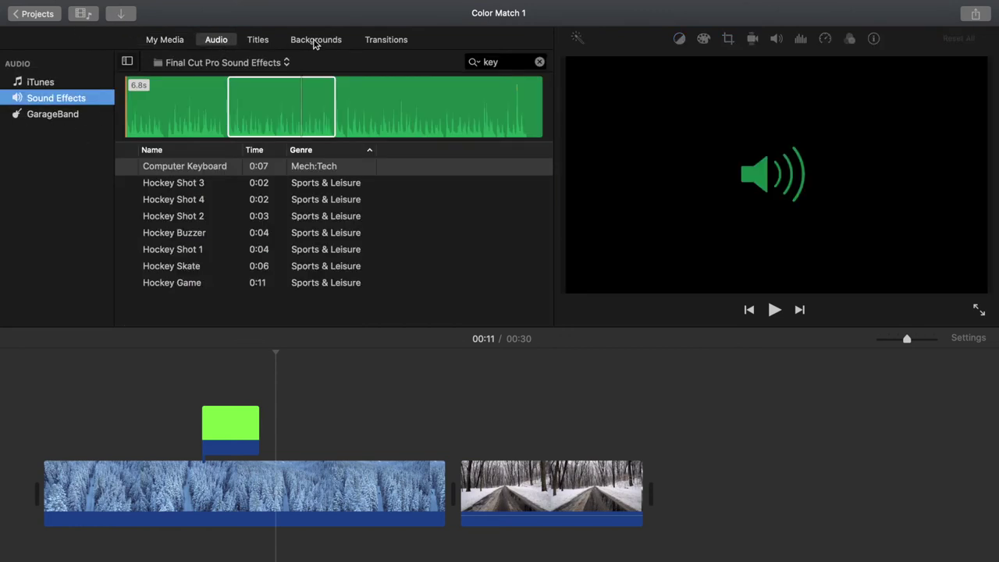
click(203, 172)
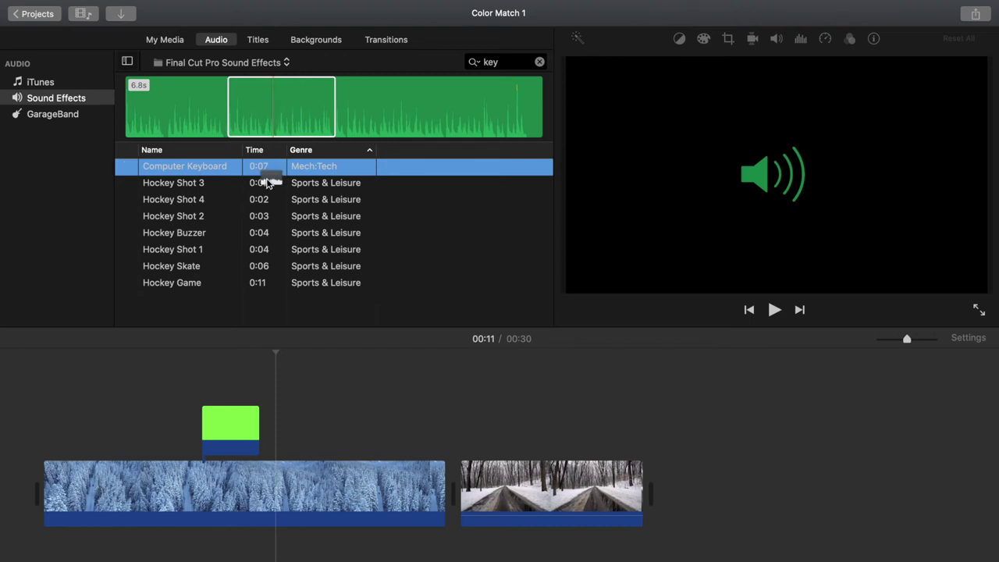
drag(269, 183, 240, 554)
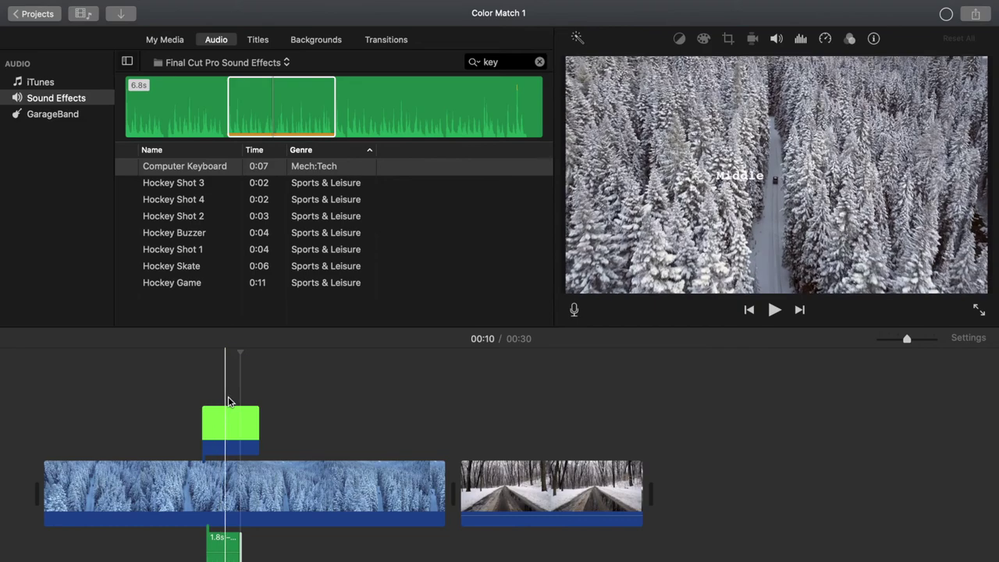
Preview the typing sound with the text, and shift the sound slightly earlier to align with the typewriter clip's start.
click(160, 386)
key(space)
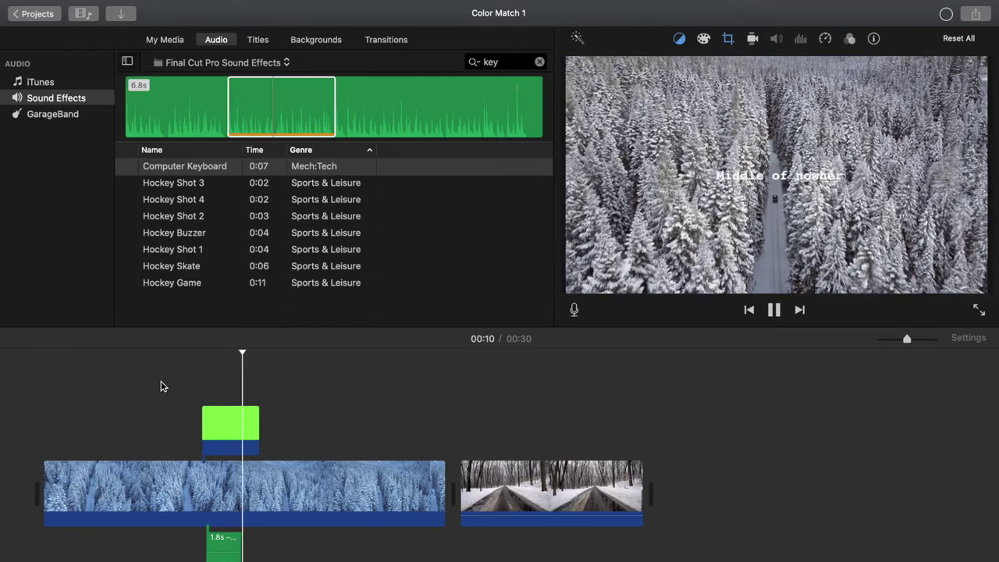
key(space)
drag(220, 546, 216, 546)
click(195, 398)
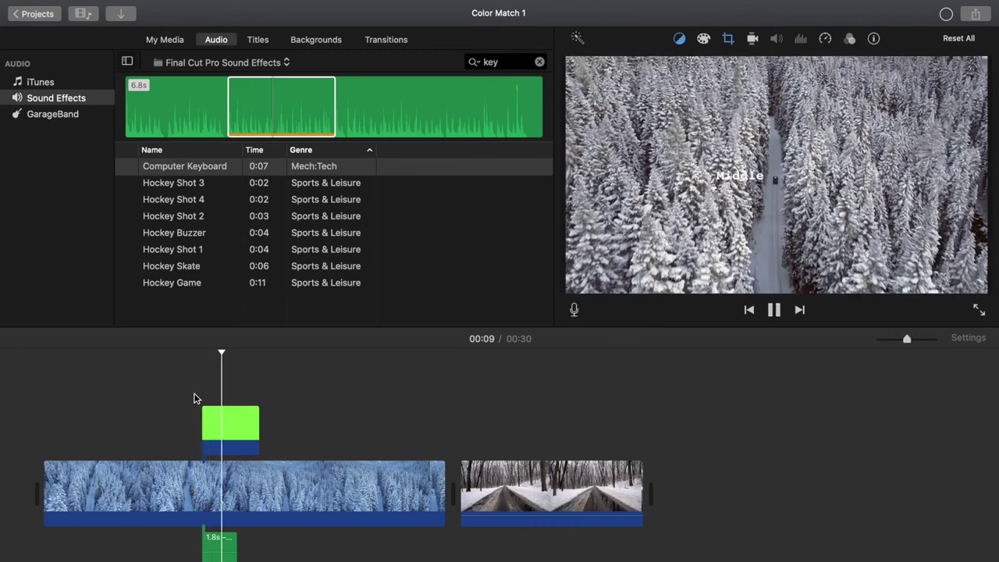
Trim a little off the start of the typewriter clip so the text begins with the sound, and play back the result.
click(199, 421)
drag(197, 422, 212, 420)
click(182, 415)
key(space)
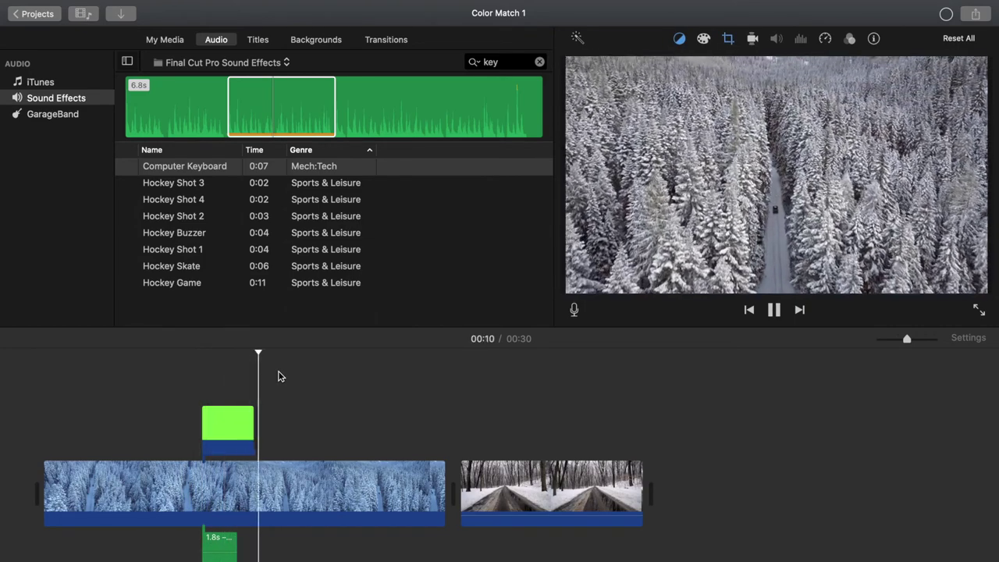
key(space)
key(space)
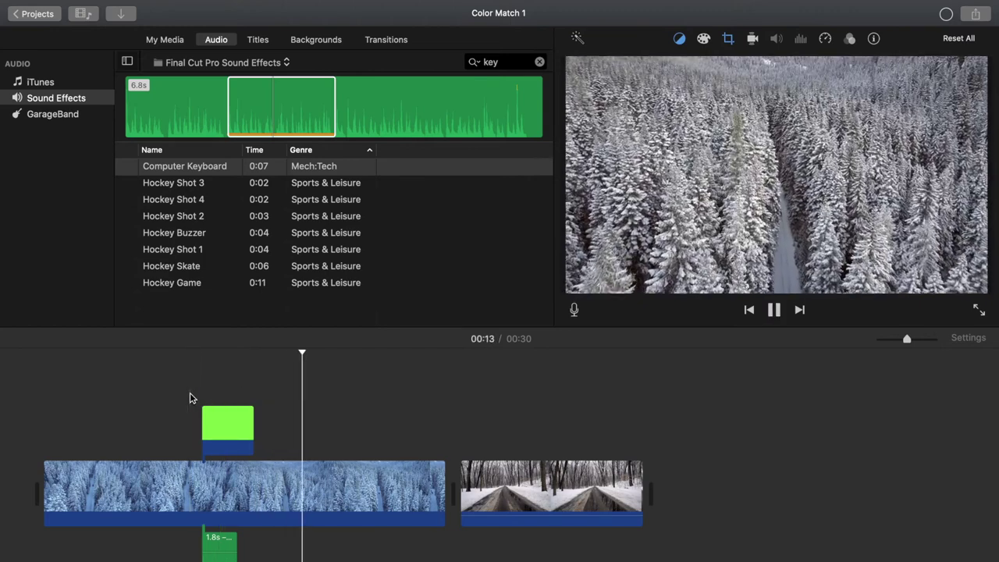